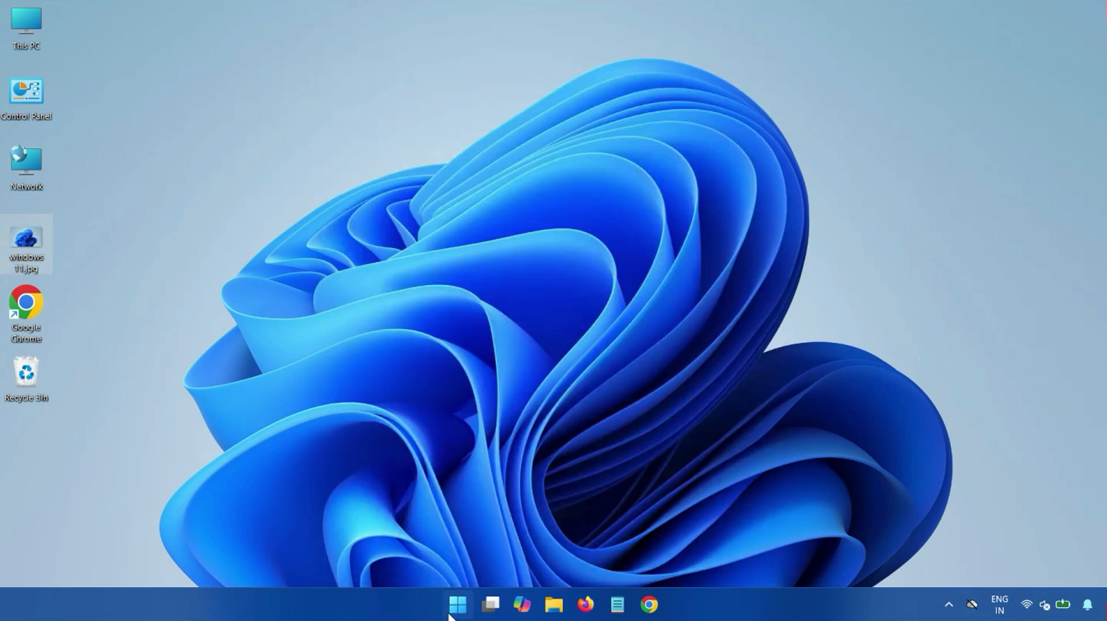
# Launch the Registry Editor by running regedit, allow it to make changes, and collapse the HKEY_CURRENT_USER key
pyautogui.click(456, 605)
pyautogui.write('ru')
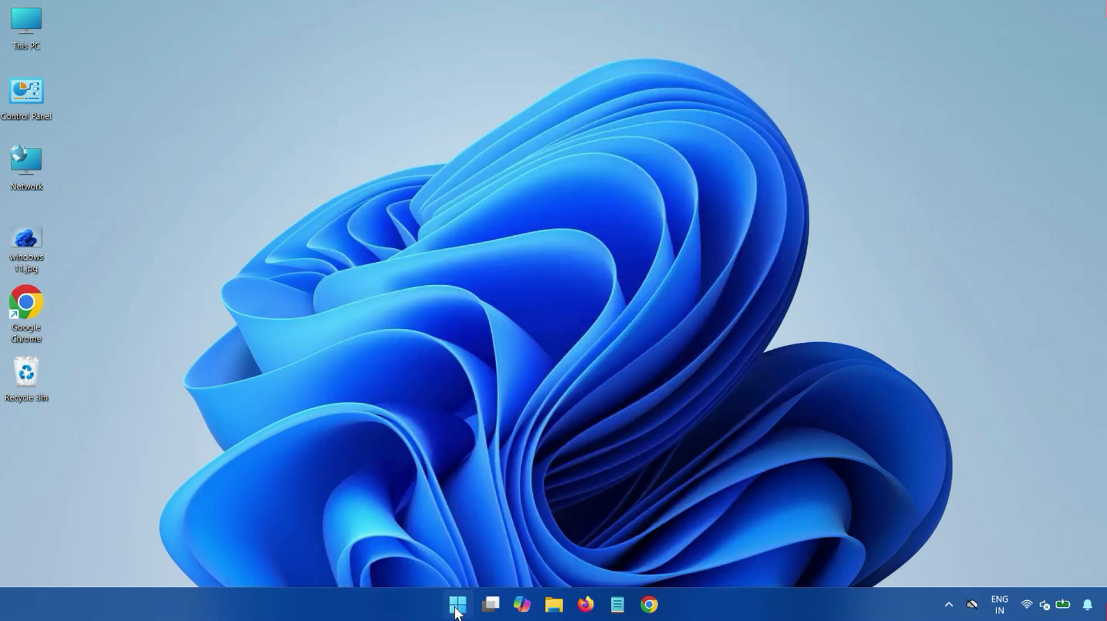
pyautogui.write('n')
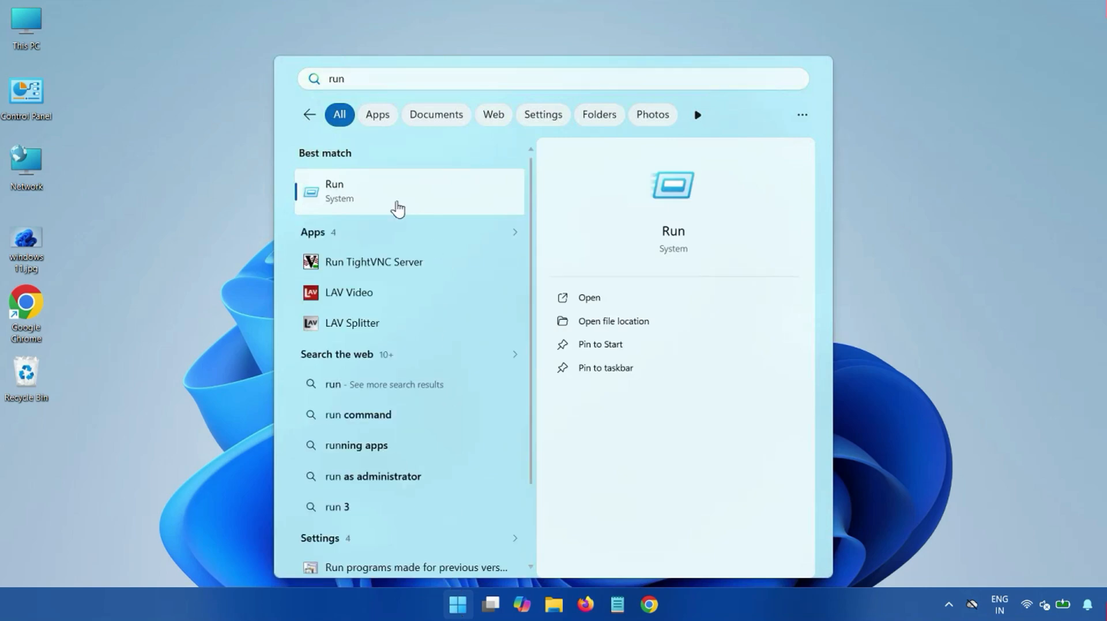
pyautogui.click(397, 206)
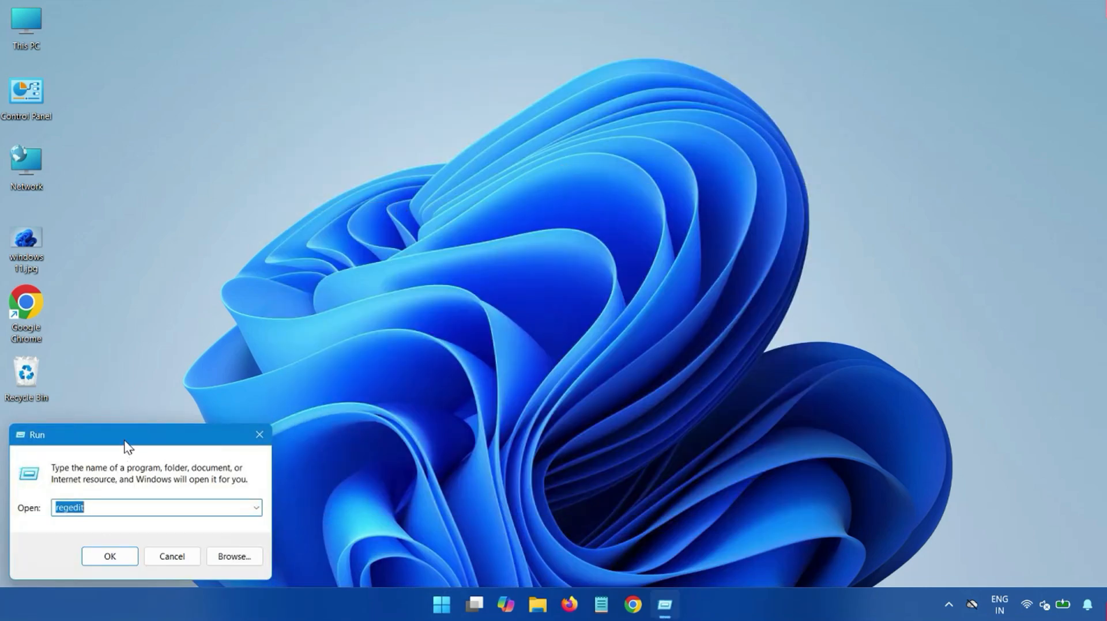
pyautogui.moveTo(126, 440); pyautogui.dragTo(338, 251)
pyautogui.click(300, 316)
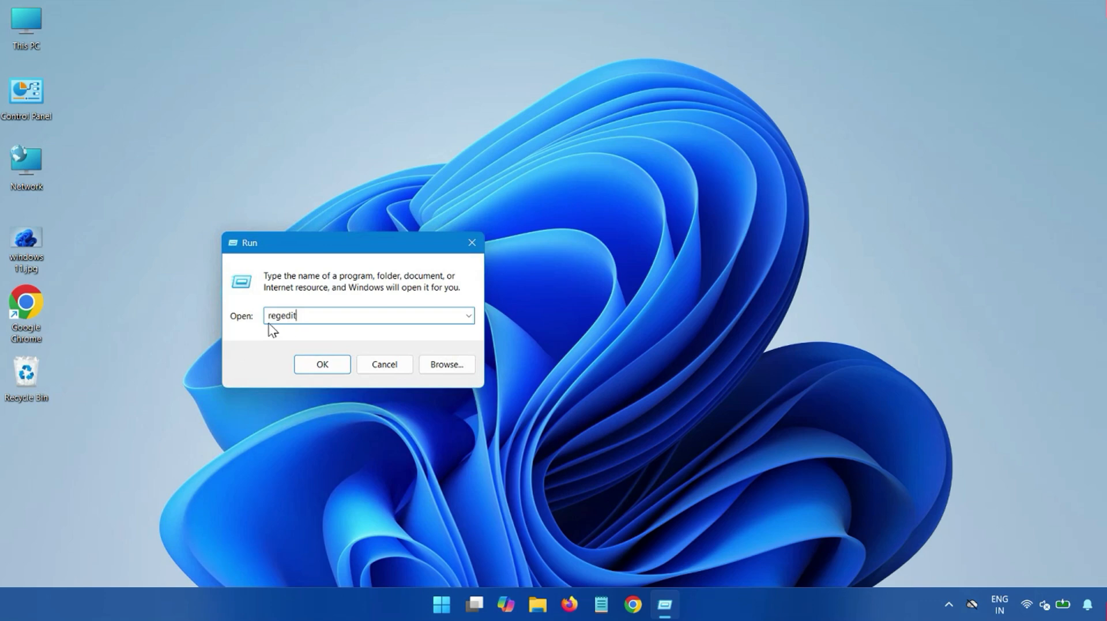
pyautogui.click(320, 369)
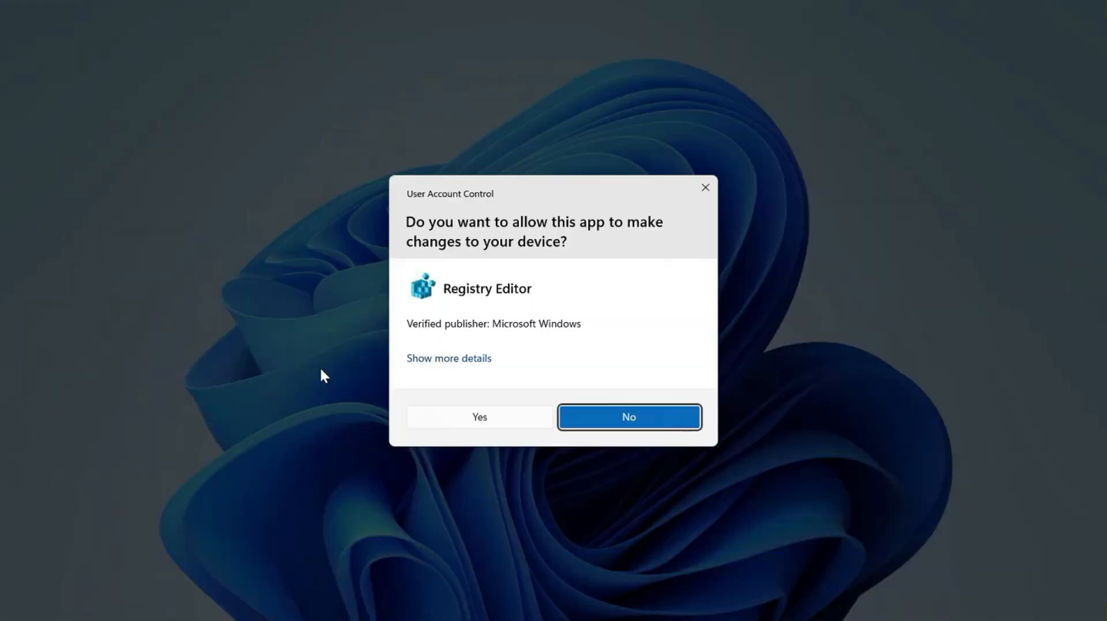
pyautogui.click(483, 416)
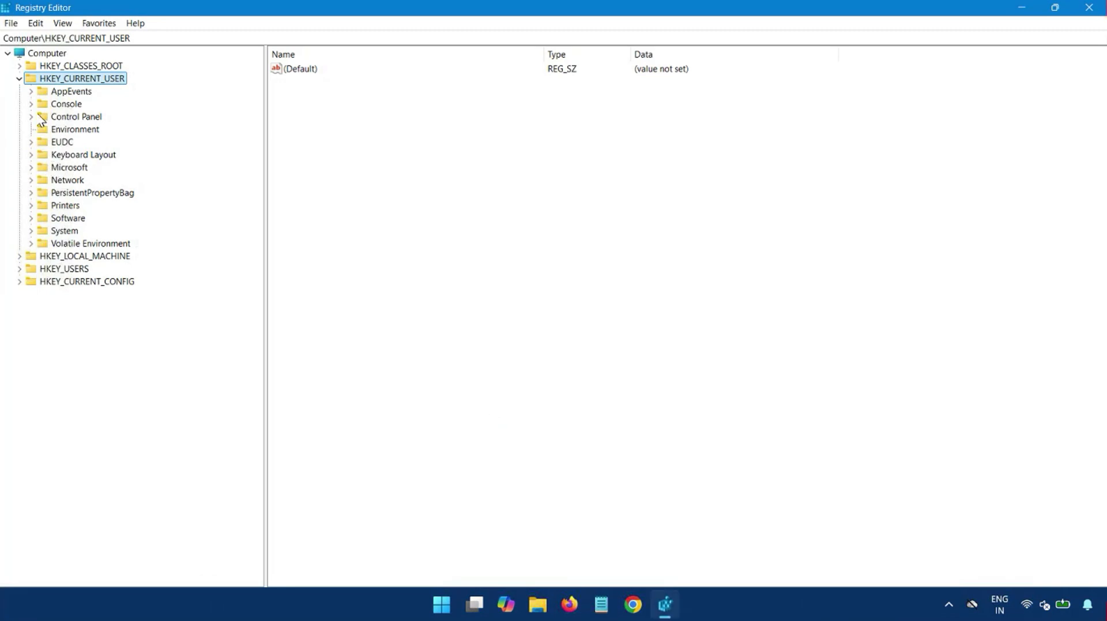
pyautogui.click(19, 79)
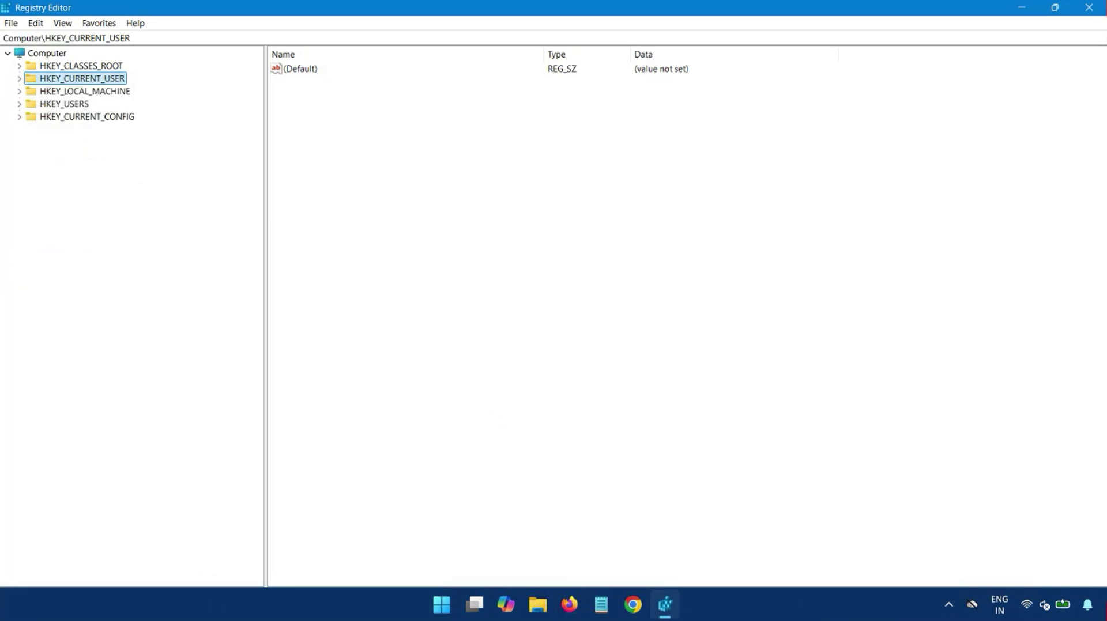
# Open the Create a restore point settings and check the protection configuration of Local Disk (C:) without changing it
pyautogui.click(1022, 8)
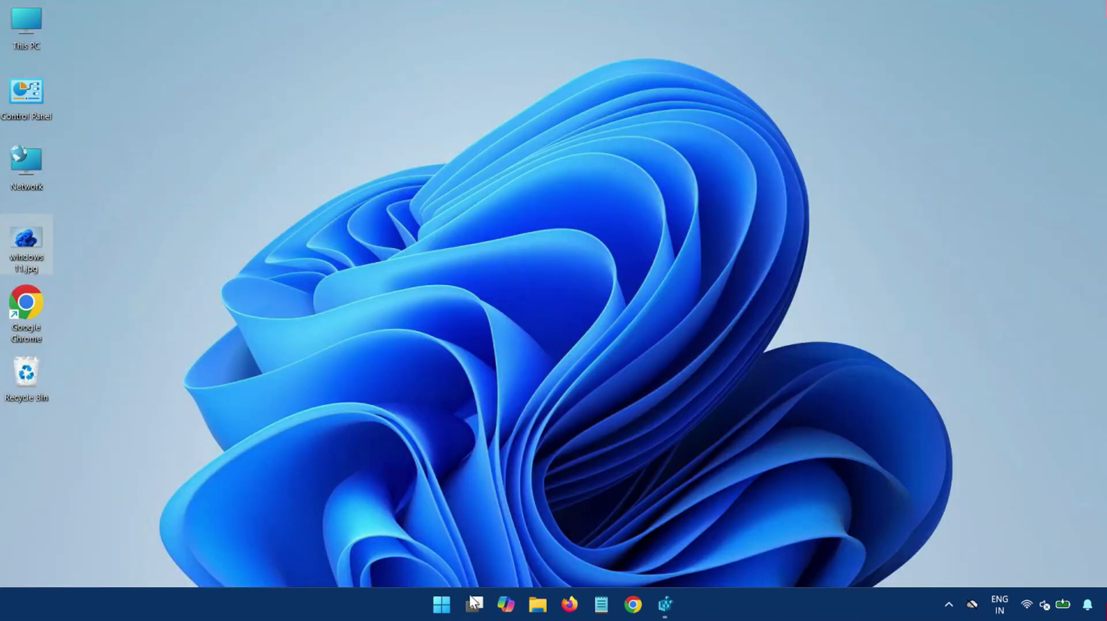
pyautogui.click(441, 605)
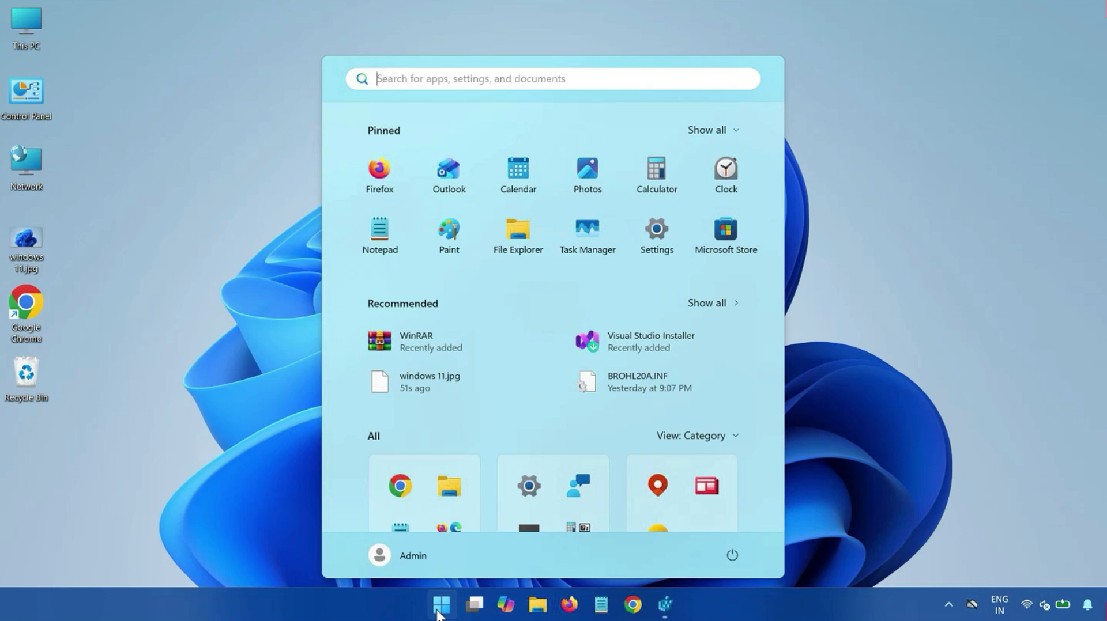
pyautogui.write('point')
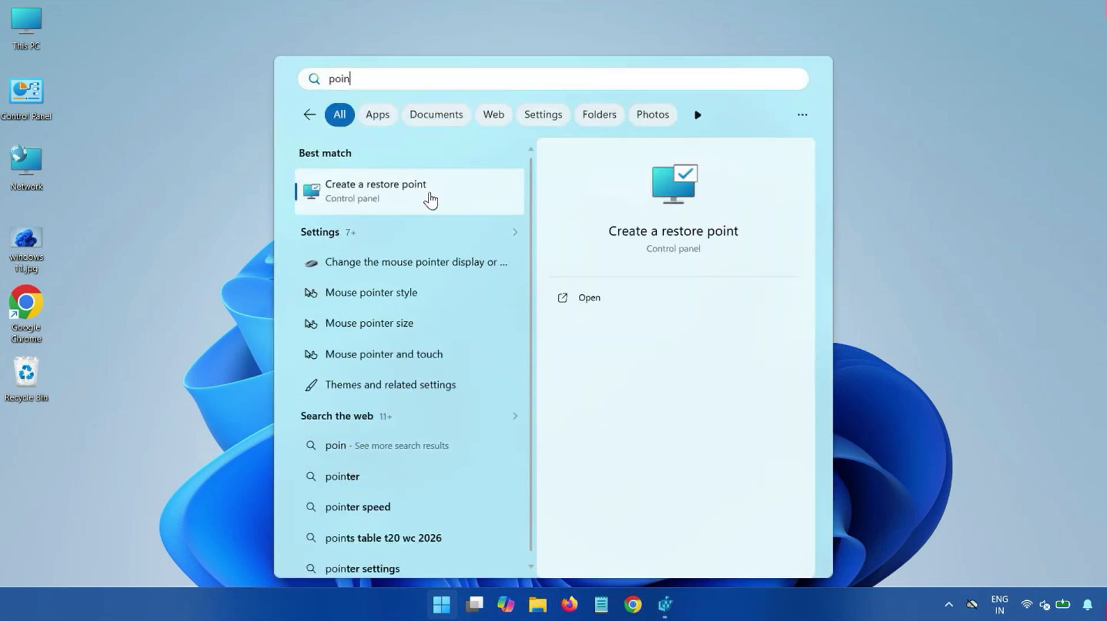
pyautogui.click(433, 197)
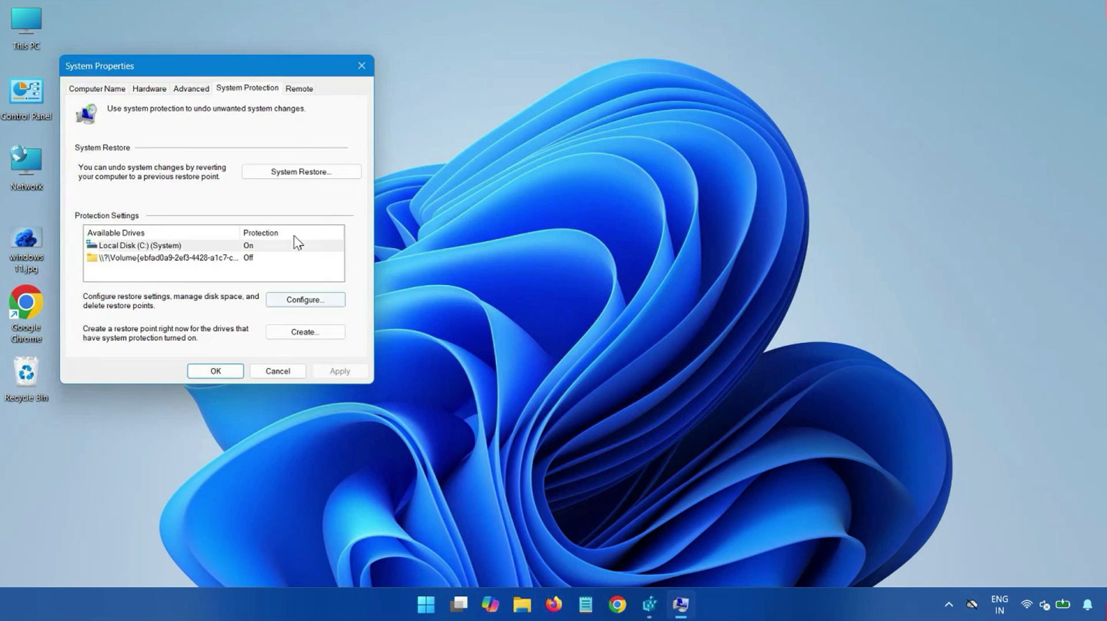
pyautogui.click(300, 301)
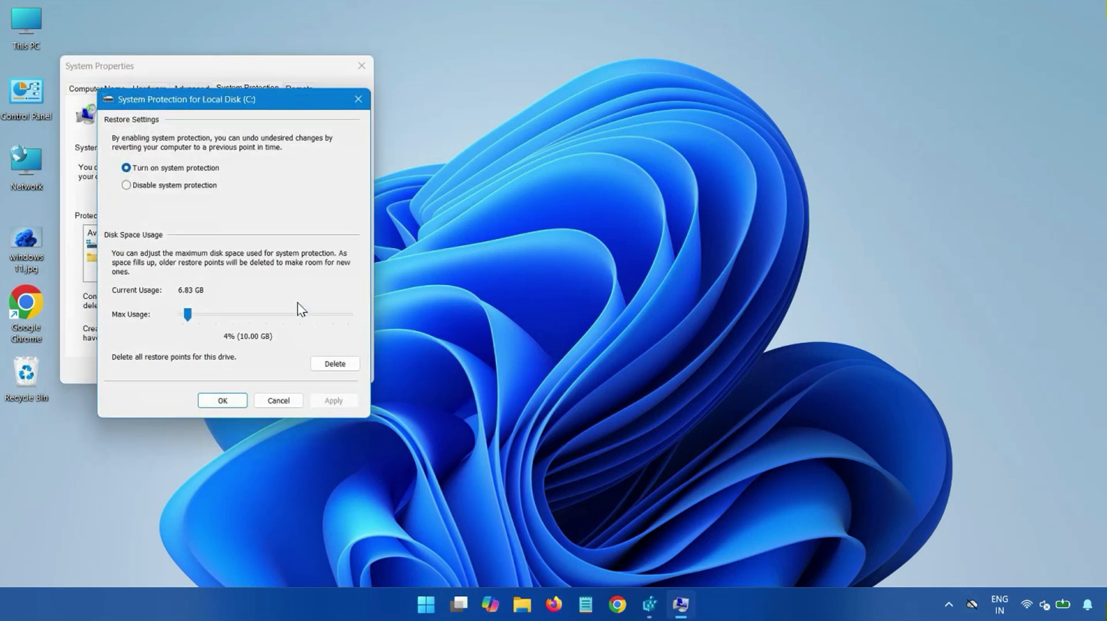
pyautogui.click(285, 402)
# Create a system restore point with the description "new" and close System Properties
pyautogui.click(303, 335)
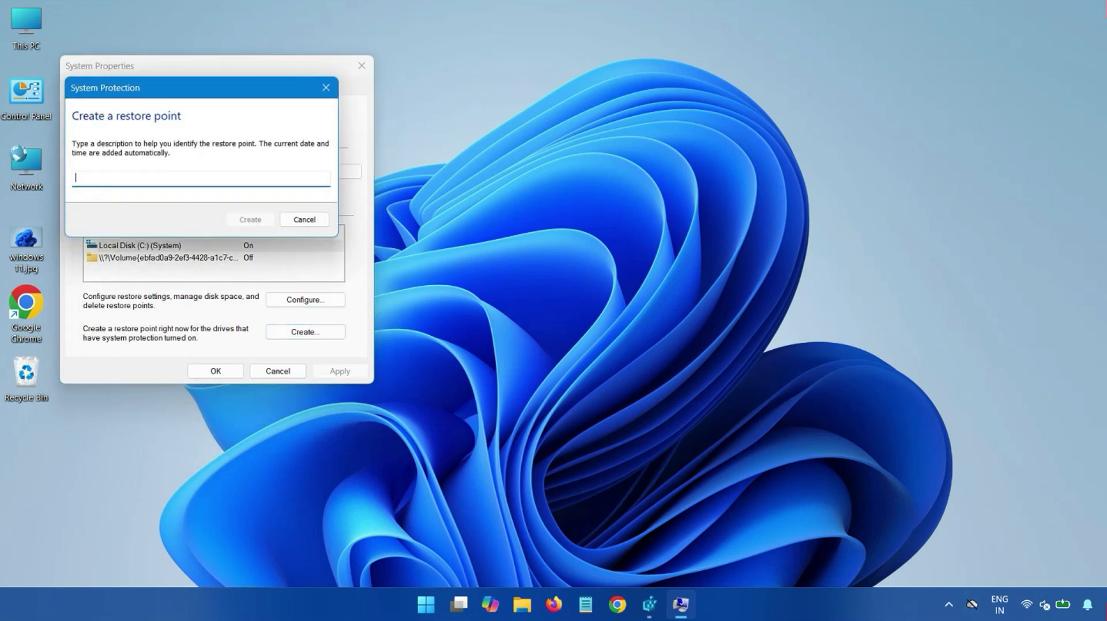
pyautogui.write('new')
pyautogui.click(247, 220)
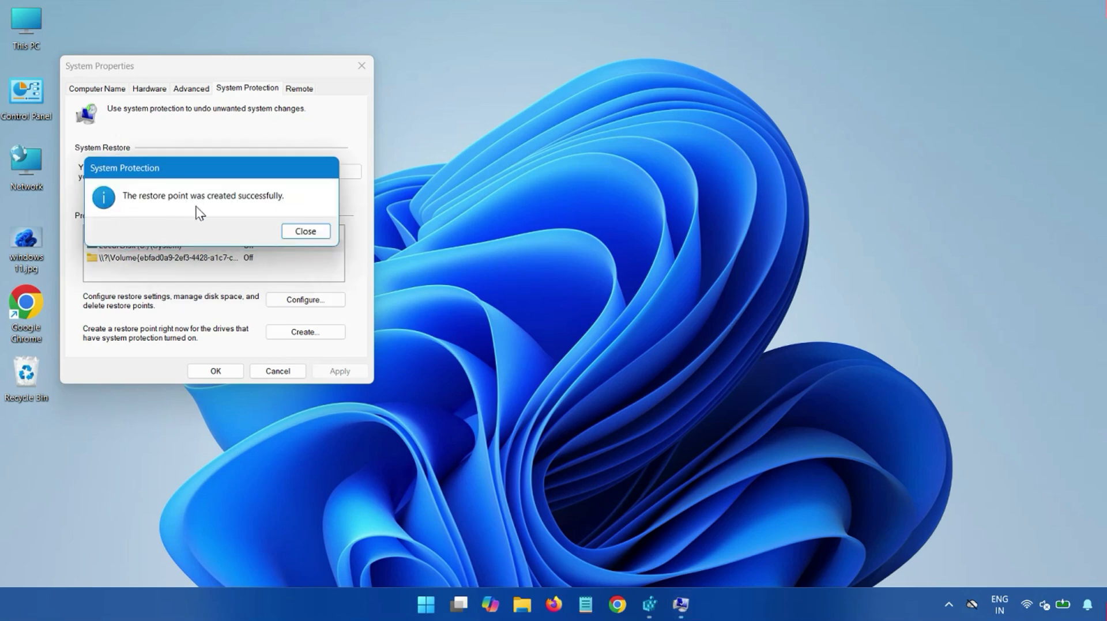
pyautogui.click(302, 231)
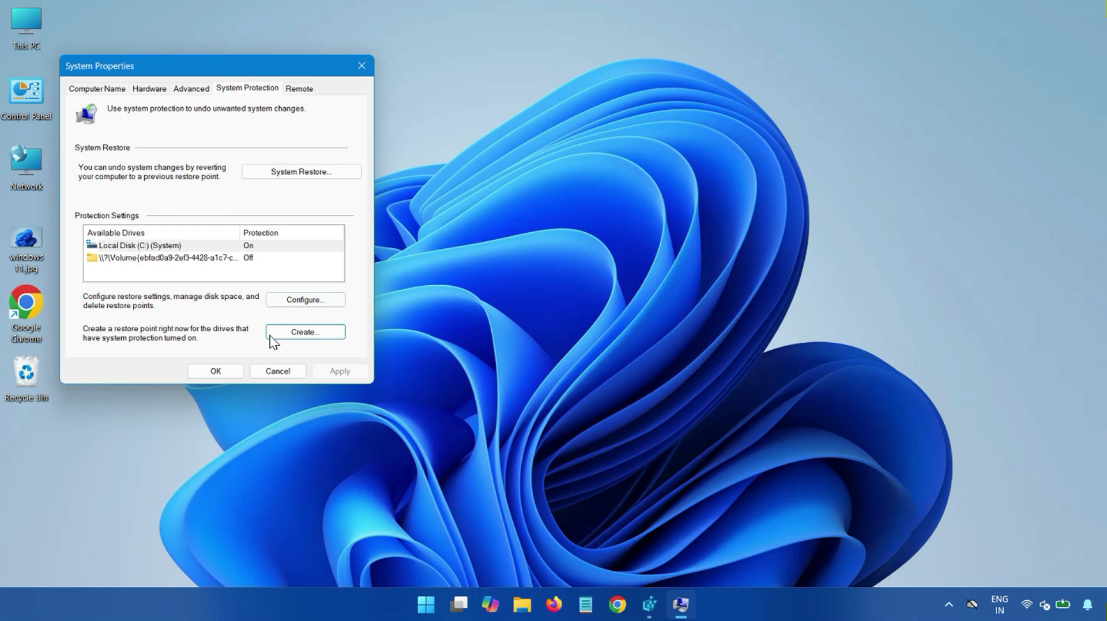
pyautogui.click(216, 371)
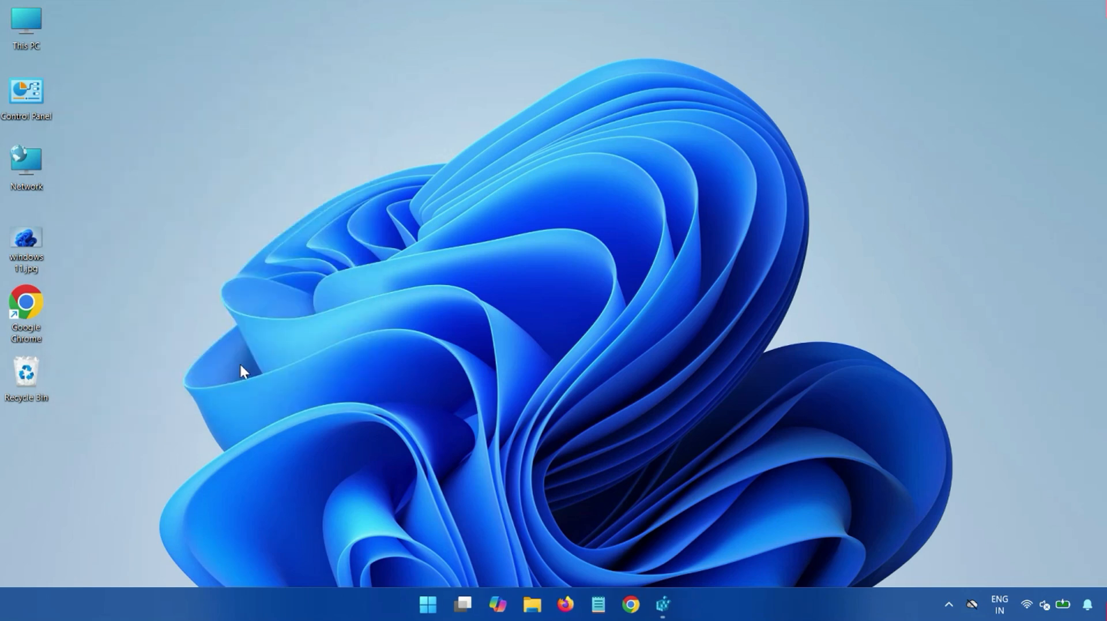
# Export the HKEY_CURRENT_USER branch from the Registry Editor to the desktop as new.reg and place the file beside This PC
pyautogui.click(672, 603)
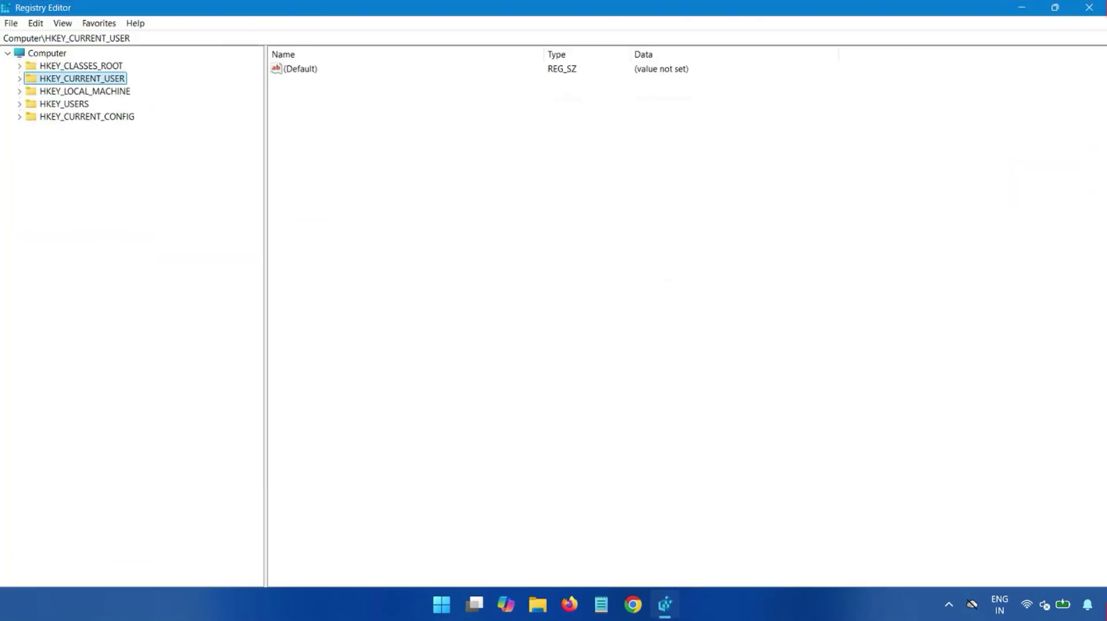
pyautogui.moveTo(184, 12); pyautogui.dragTo(388, 81)
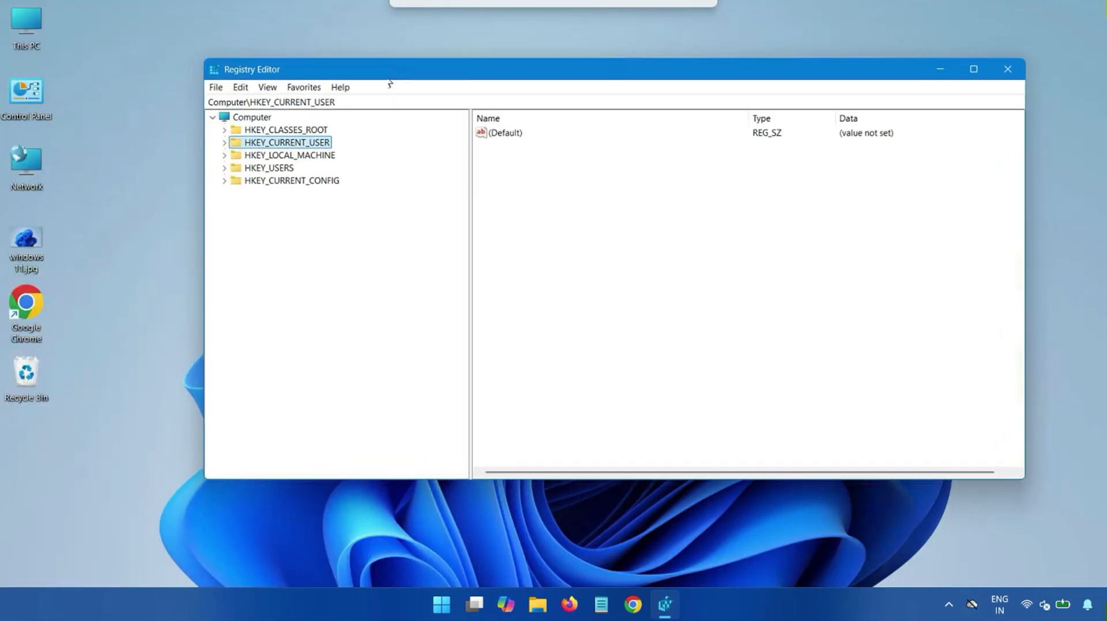
pyautogui.click(216, 87)
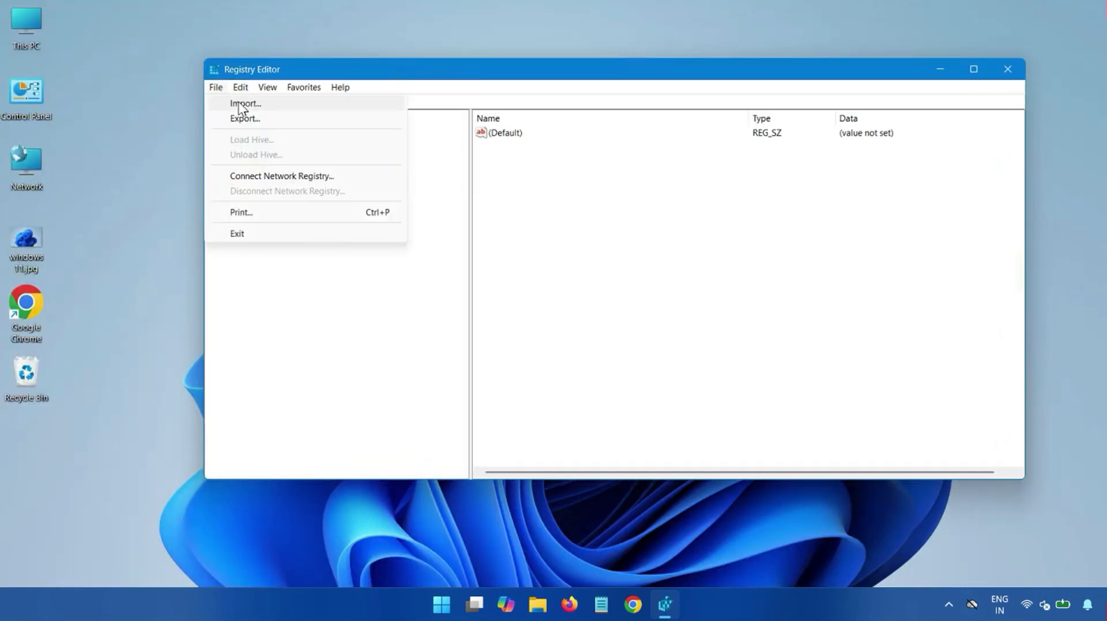
pyautogui.click(249, 119)
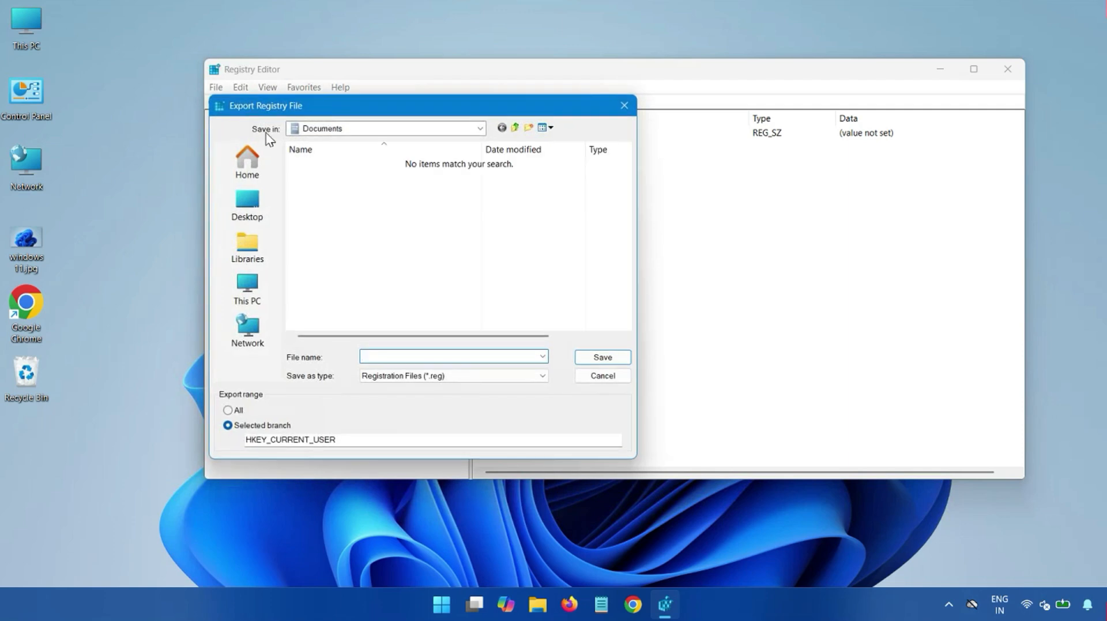
pyautogui.click(256, 210)
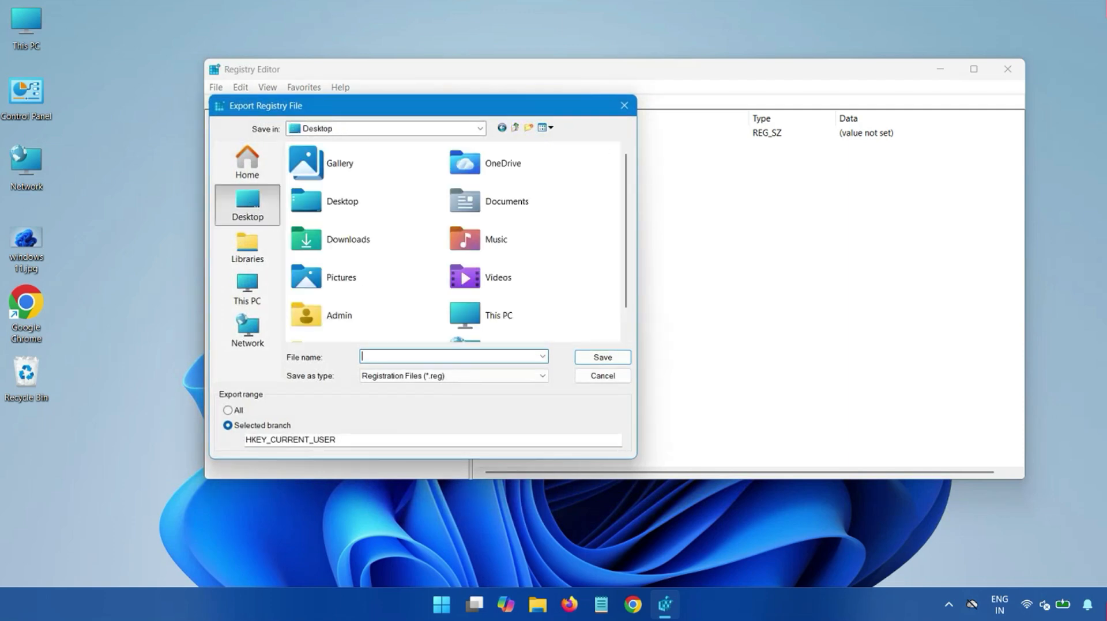
pyautogui.write('new')
pyautogui.click(602, 358)
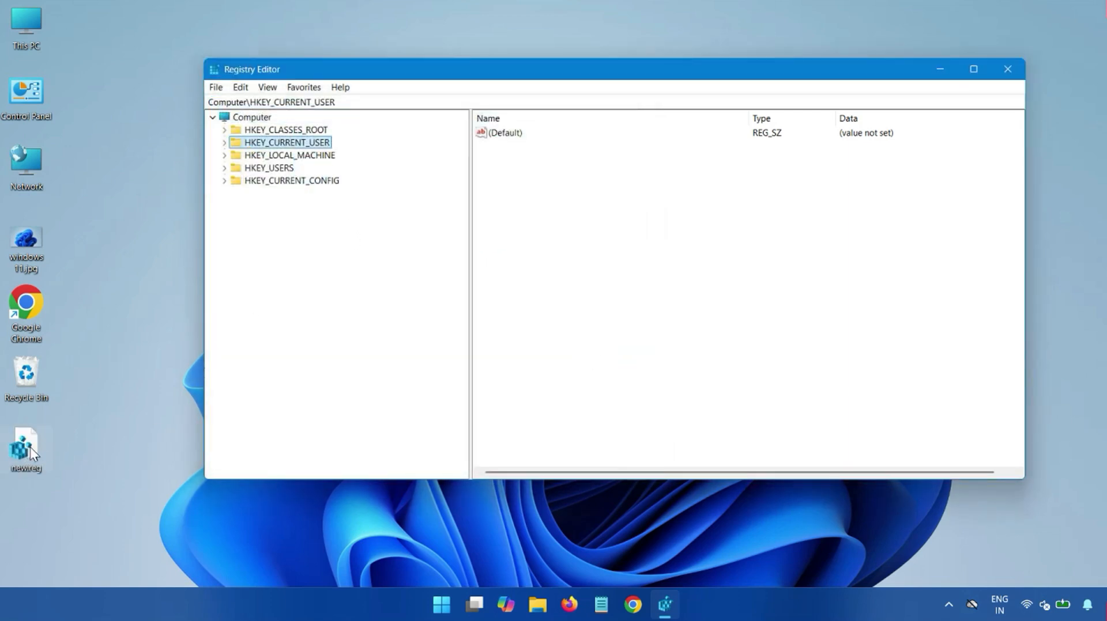
pyautogui.moveTo(30, 447); pyautogui.dragTo(81, 25)
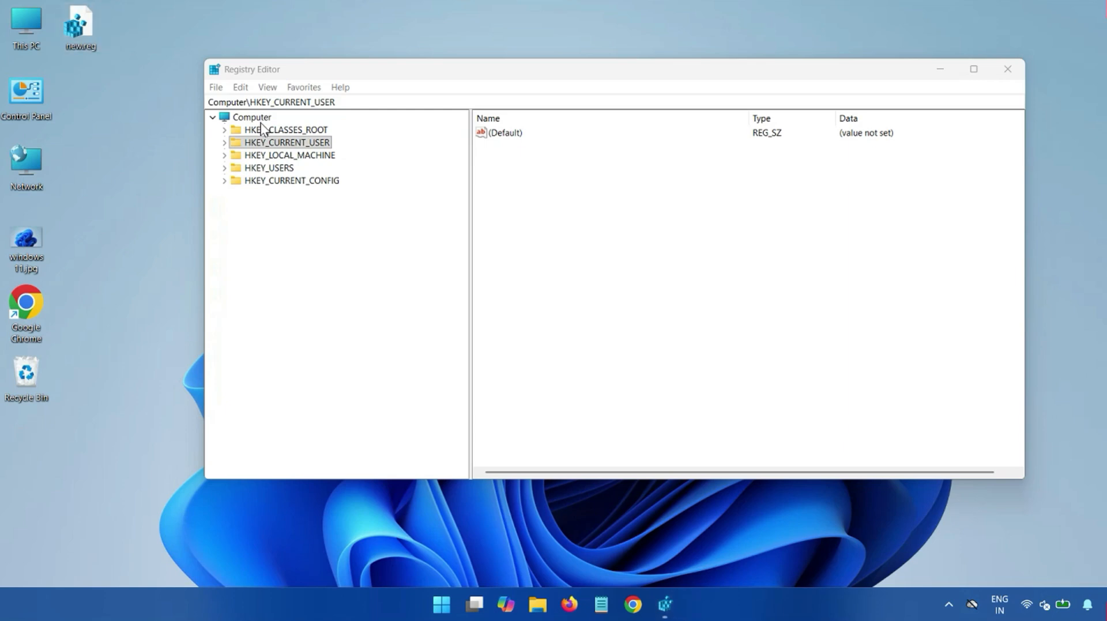
# Open the new.reg backup, allow the Registry Editor to run, and decline adding its contents to the registry
pyautogui.doubleClick(85, 26)
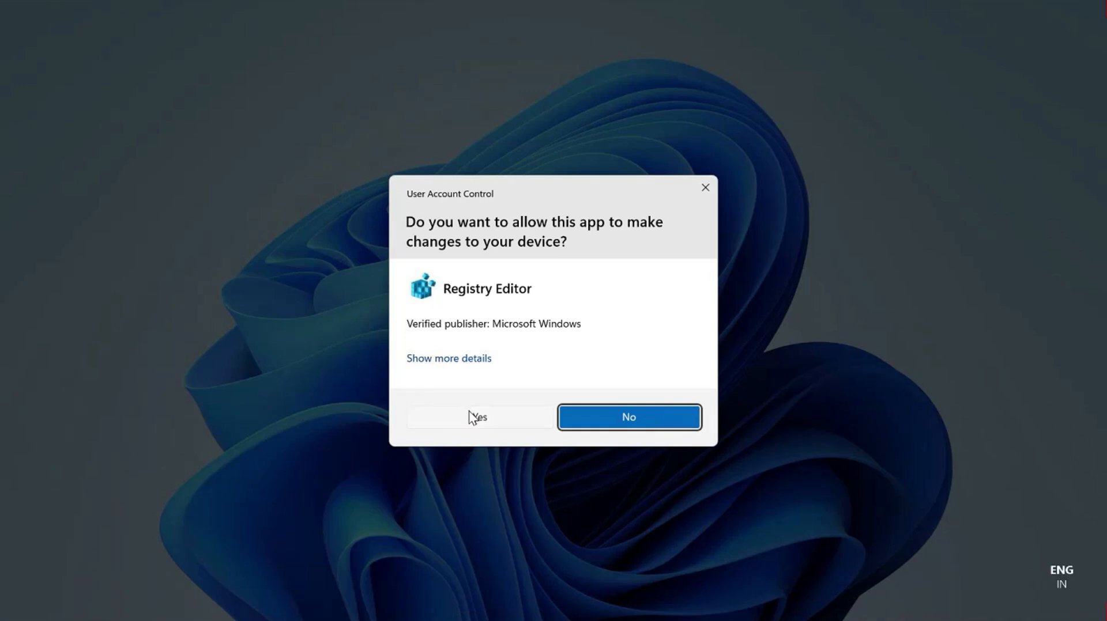
pyautogui.click(471, 416)
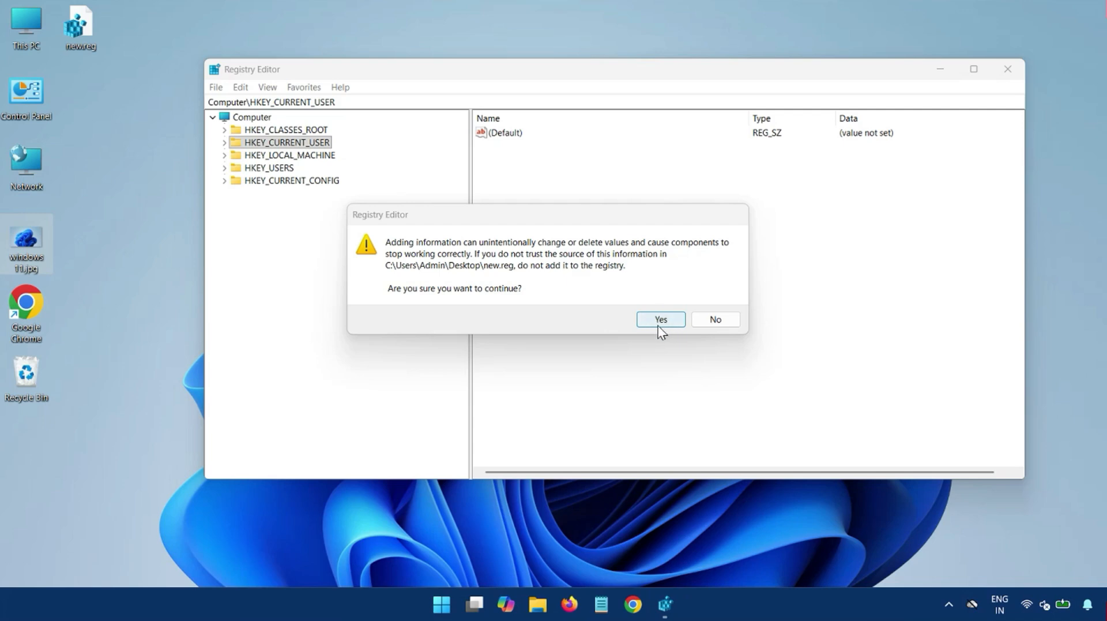
pyautogui.click(715, 321)
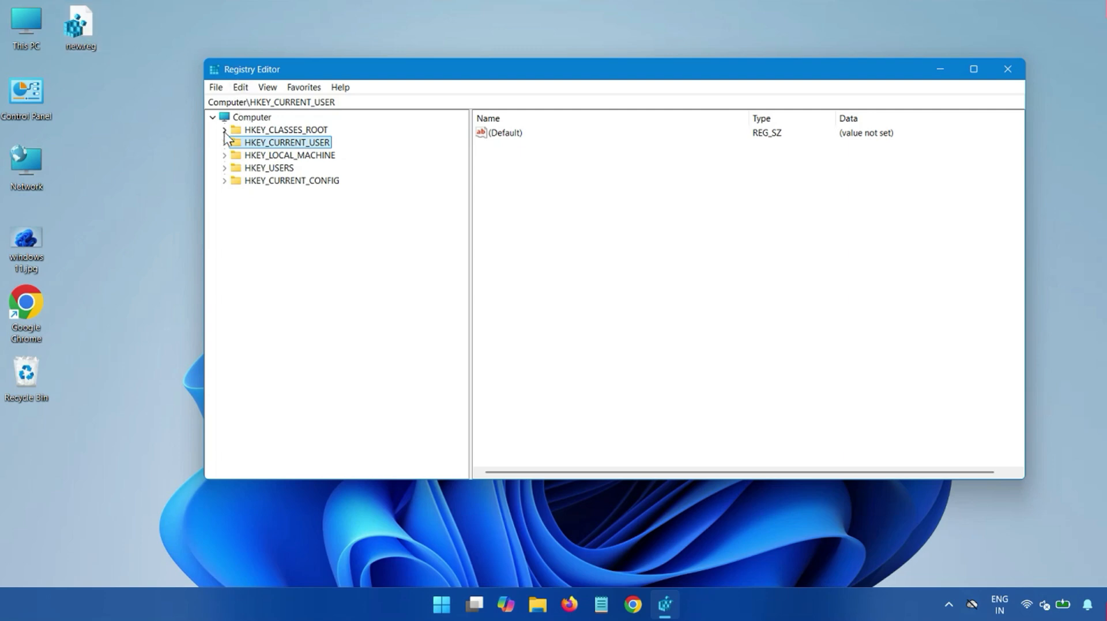
pyautogui.click(441, 606)
pyautogui.click(442, 607)
# Expand the registry tree through HKEY_CURRENT_USER and Software to show the subkeys of Microsoft
pyautogui.click(224, 143)
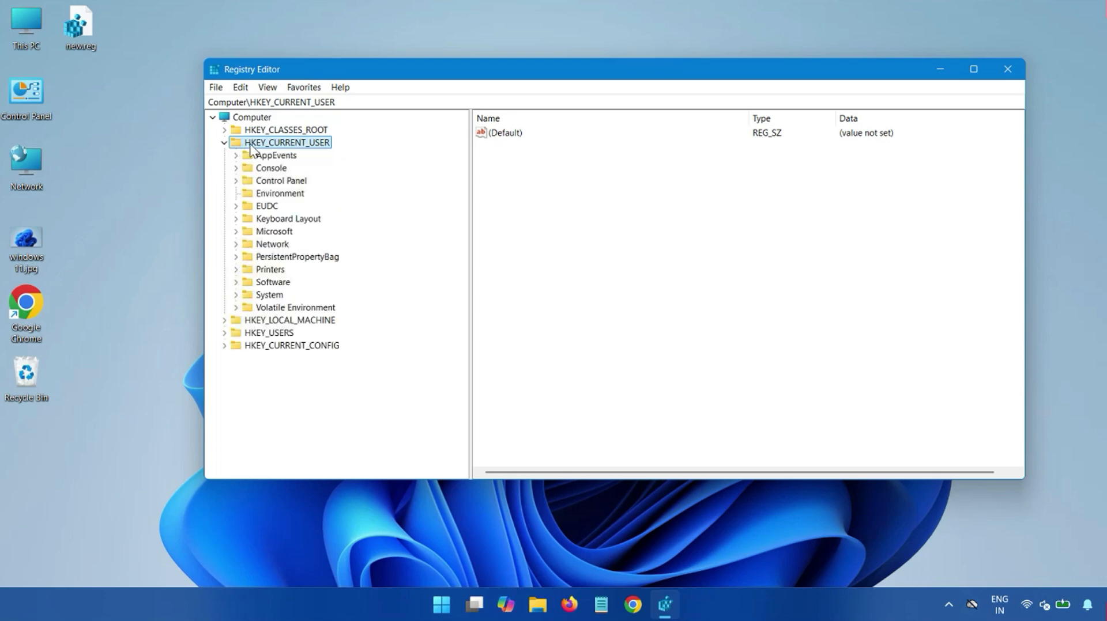
pyautogui.click(255, 284)
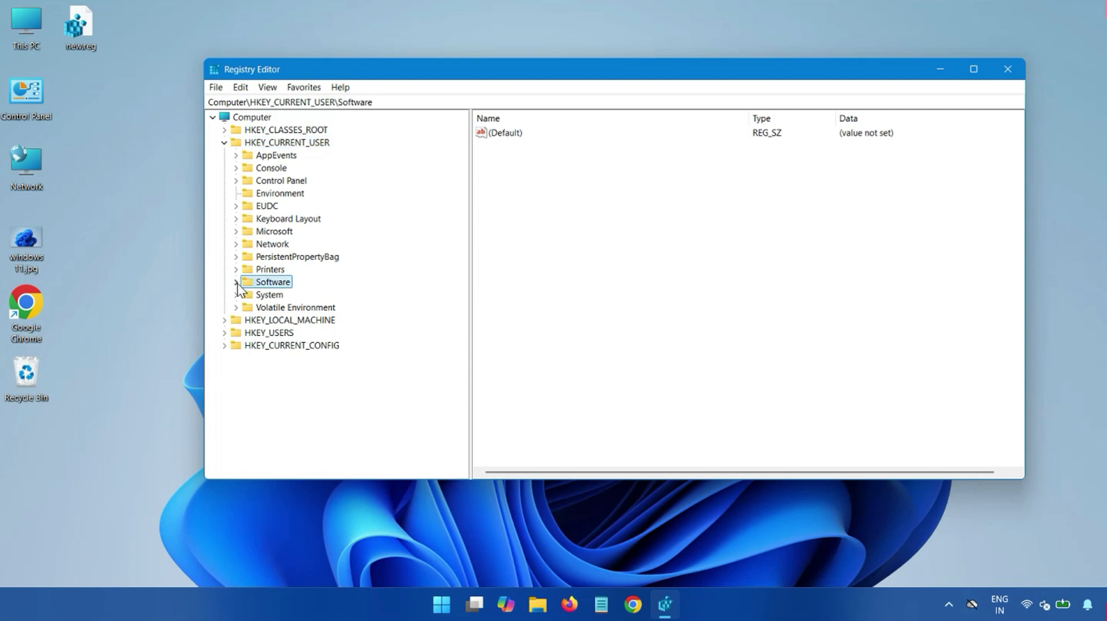
pyautogui.click(236, 282)
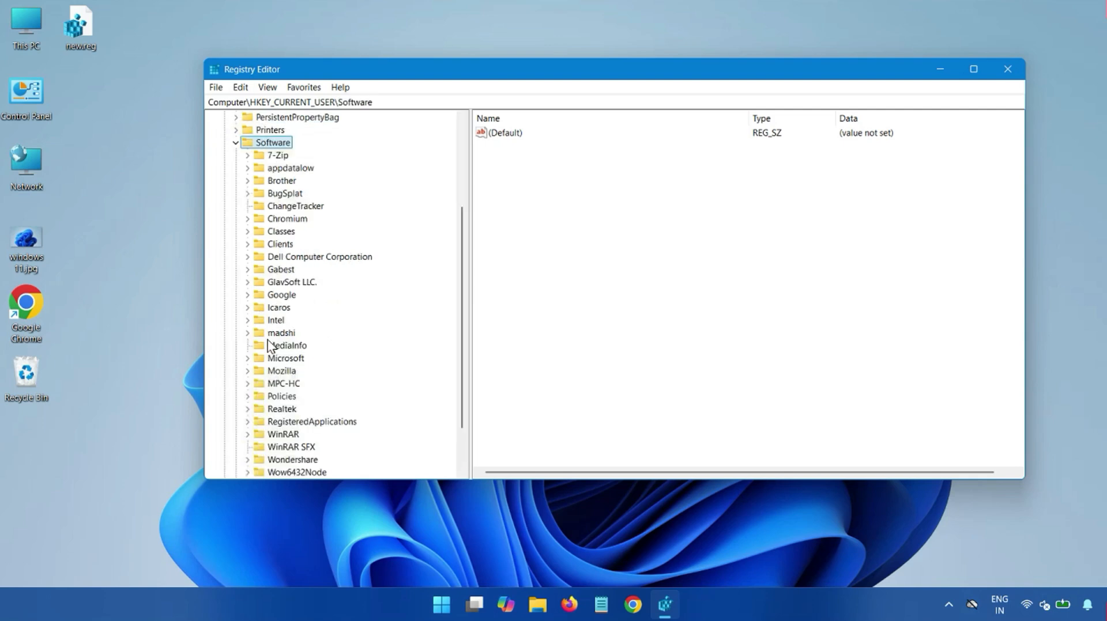
pyautogui.click(254, 359)
pyautogui.click(247, 359)
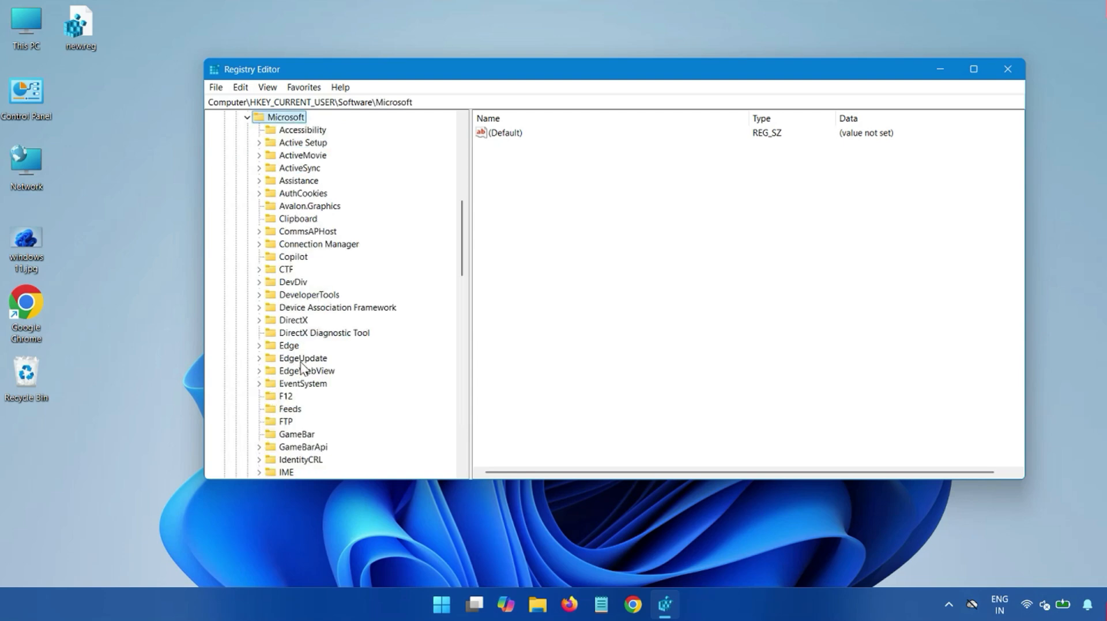
pyautogui.scroll(-4, 317, 392)
pyautogui.scroll(-6, 321, 397)
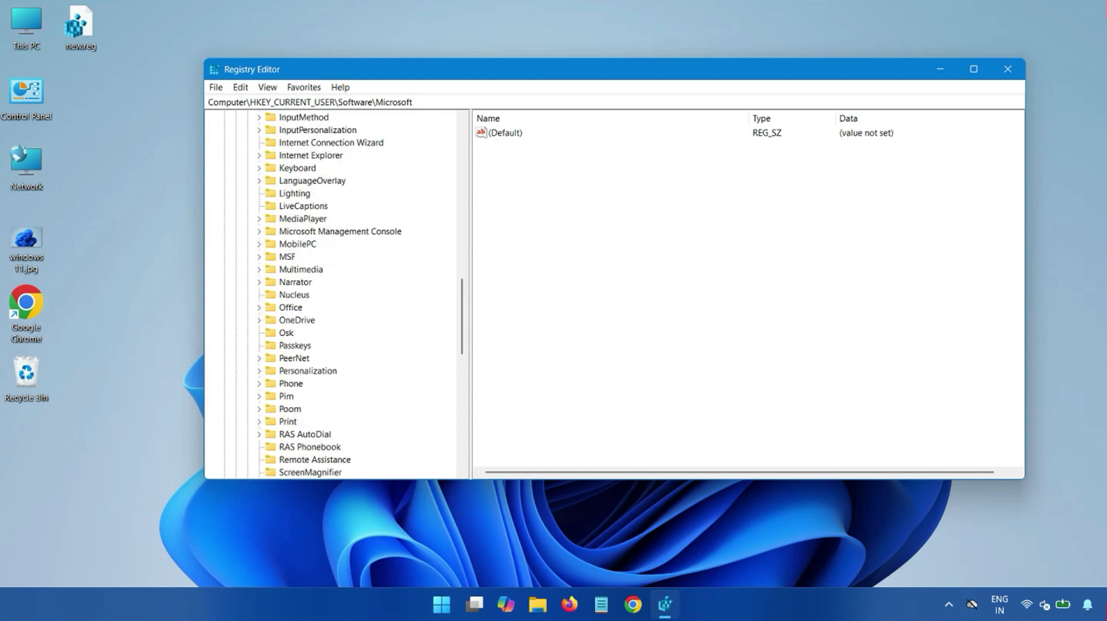
# Highlight the whole registry path Computer\HKEY_CURRENT_USER\Software\Microsoft
pyautogui.click(404, 102)
pyautogui.doubleClick(394, 102)
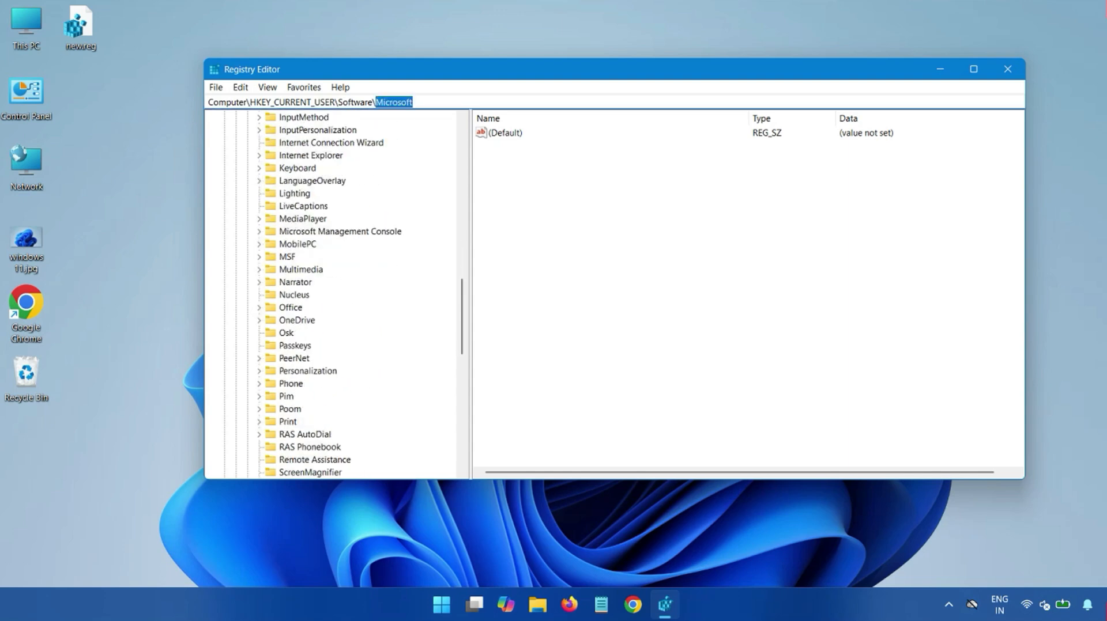
pyautogui.hotkey('ctrl', 'shift', 'Left')
pyautogui.hotkey('ctrl', 'shift', 'Left')
pyautogui.hotkey('ctrl', 'shift', 'Left')
pyautogui.hotkey('ctrl', 'shift', 'Left')
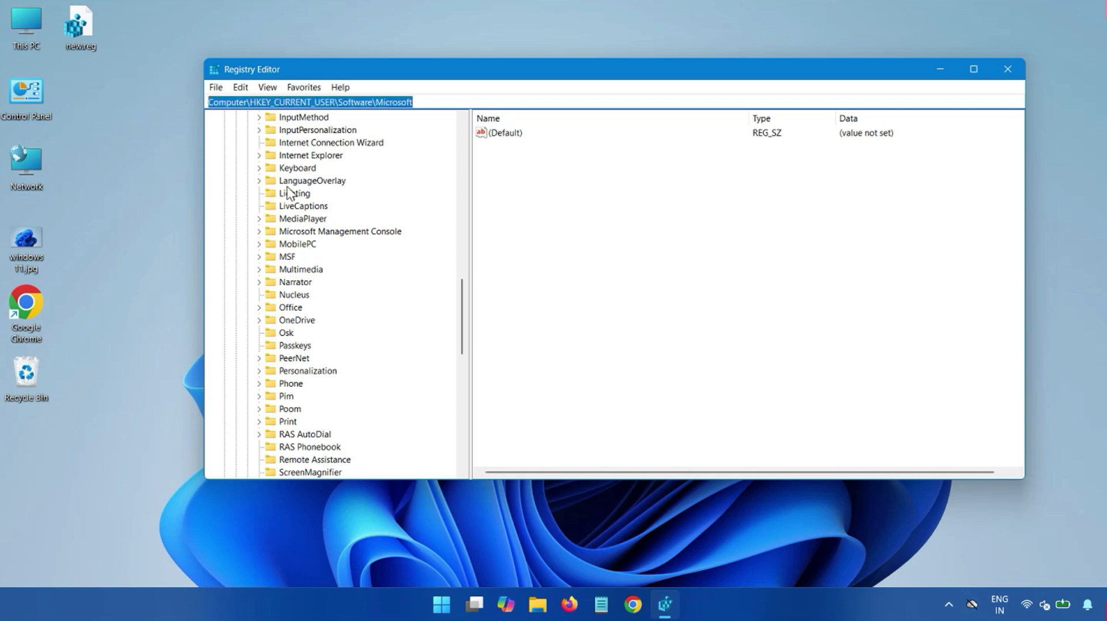
# Expand the Windows key under Microsoft and its CurrentVersion subkey in the registry tree
pyautogui.scroll(-8, 325, 409)
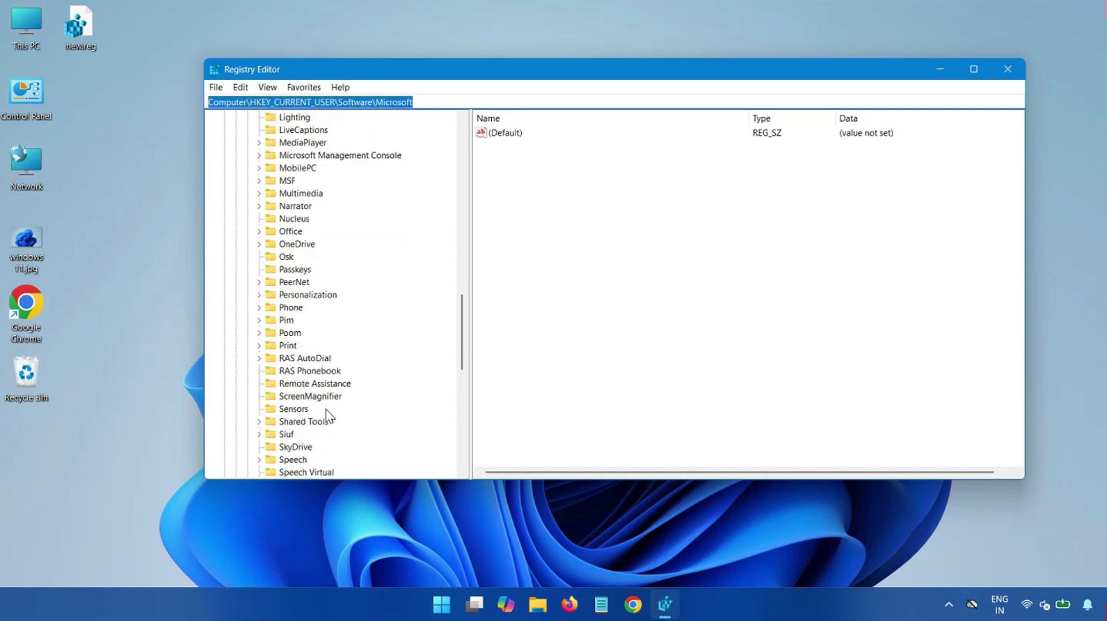
pyautogui.scroll(-2, 326, 409)
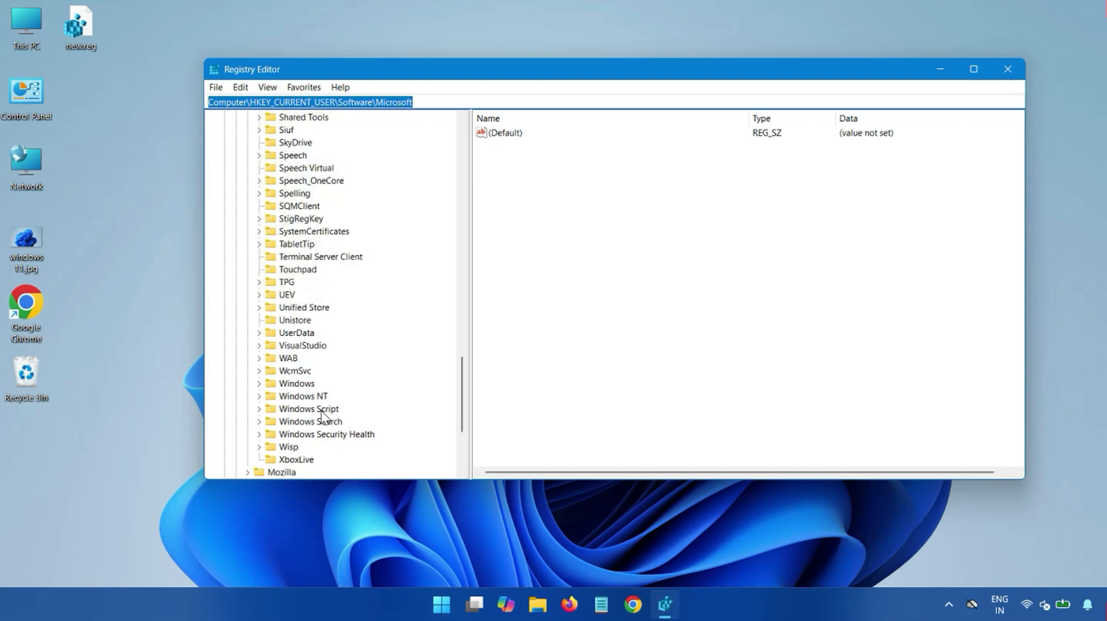
pyautogui.click(295, 383)
pyautogui.click(261, 384)
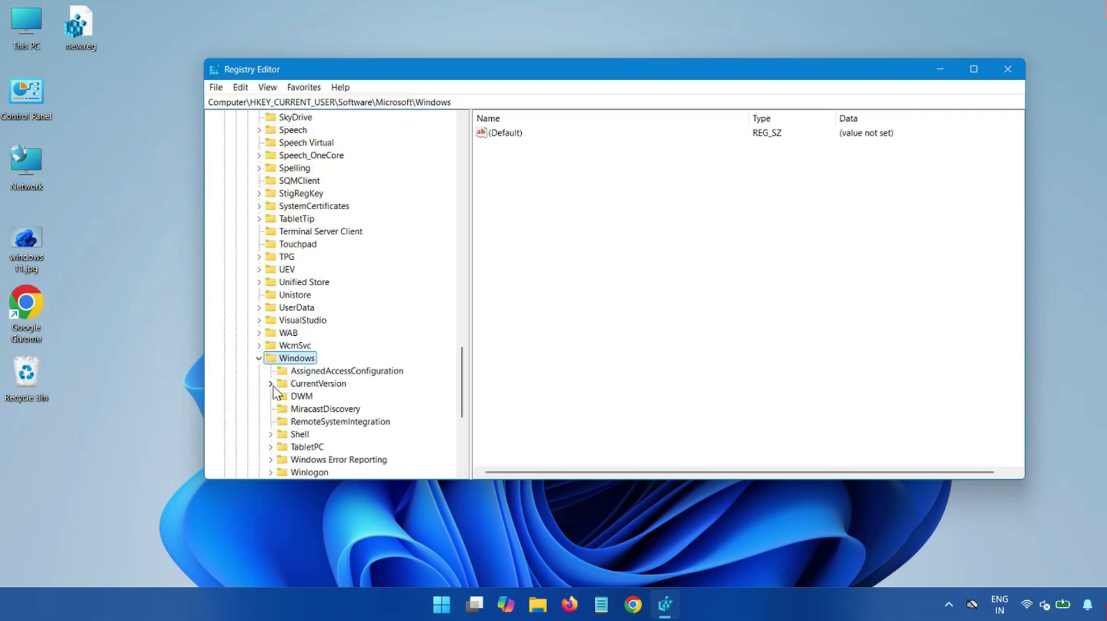
pyautogui.scroll(-4, 314, 393)
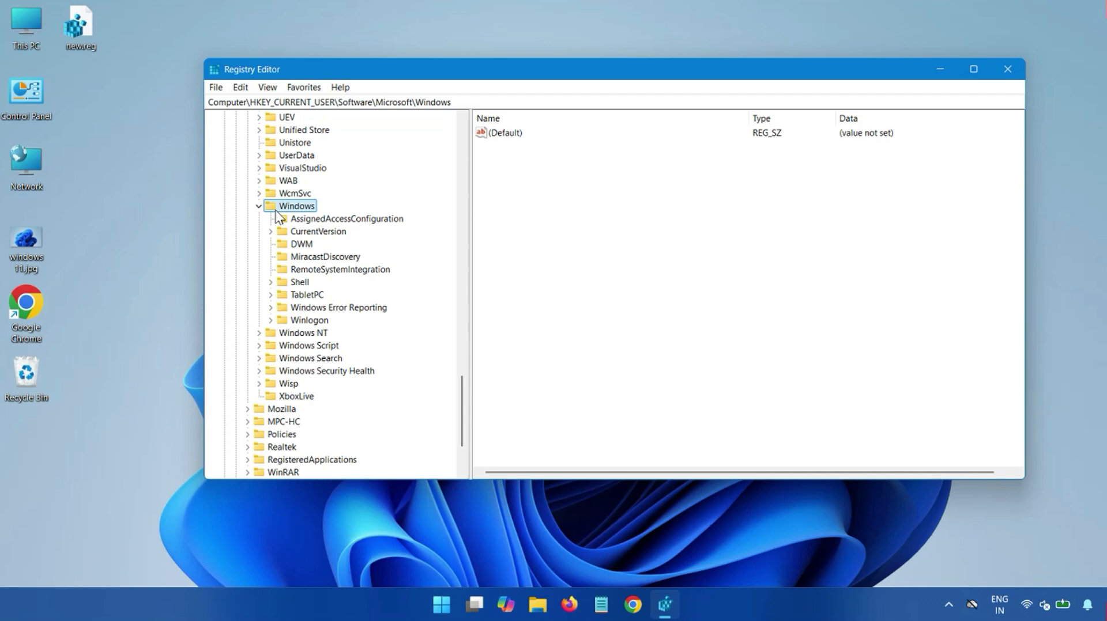
pyautogui.click(297, 232)
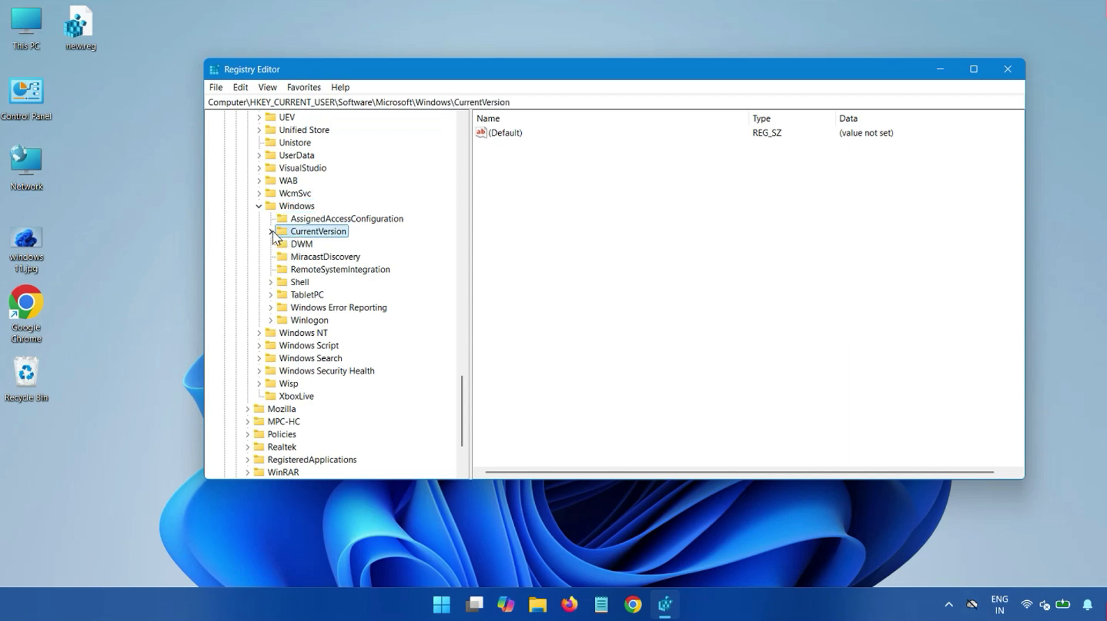
pyautogui.click(270, 231)
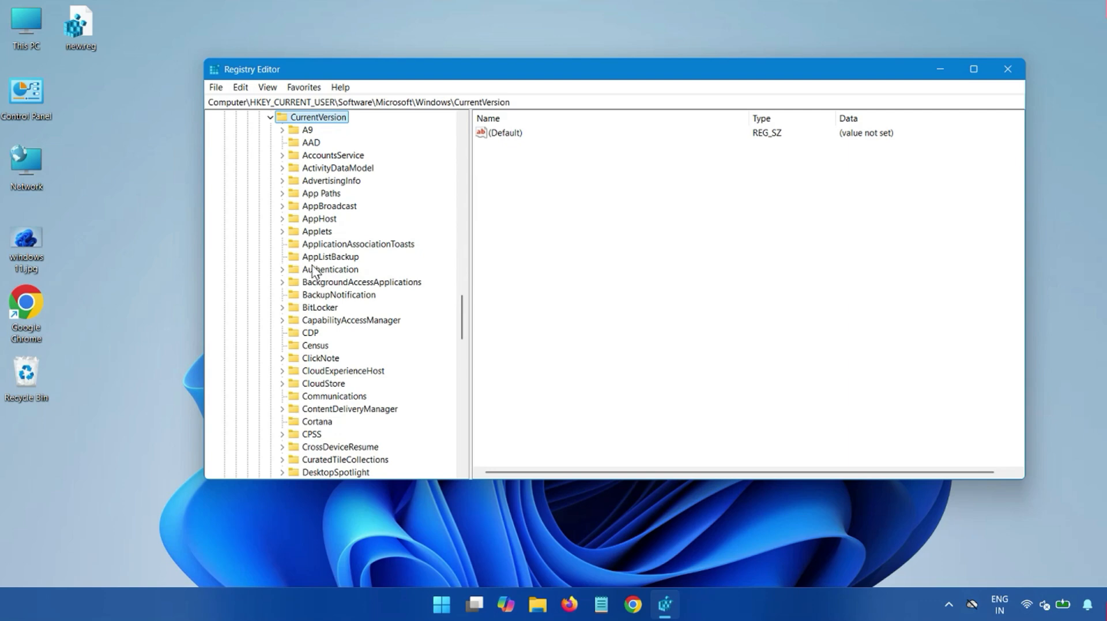
# Find and select the Policies key under CurrentVersion
pyautogui.scroll(-5, 353, 369)
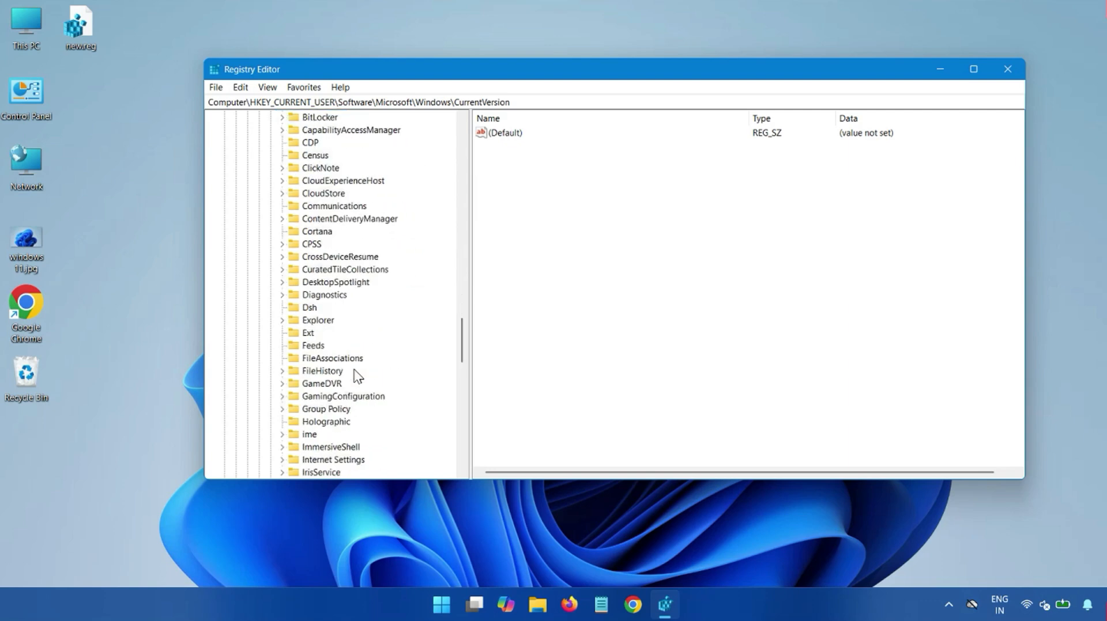
pyautogui.scroll(-7, 358, 376)
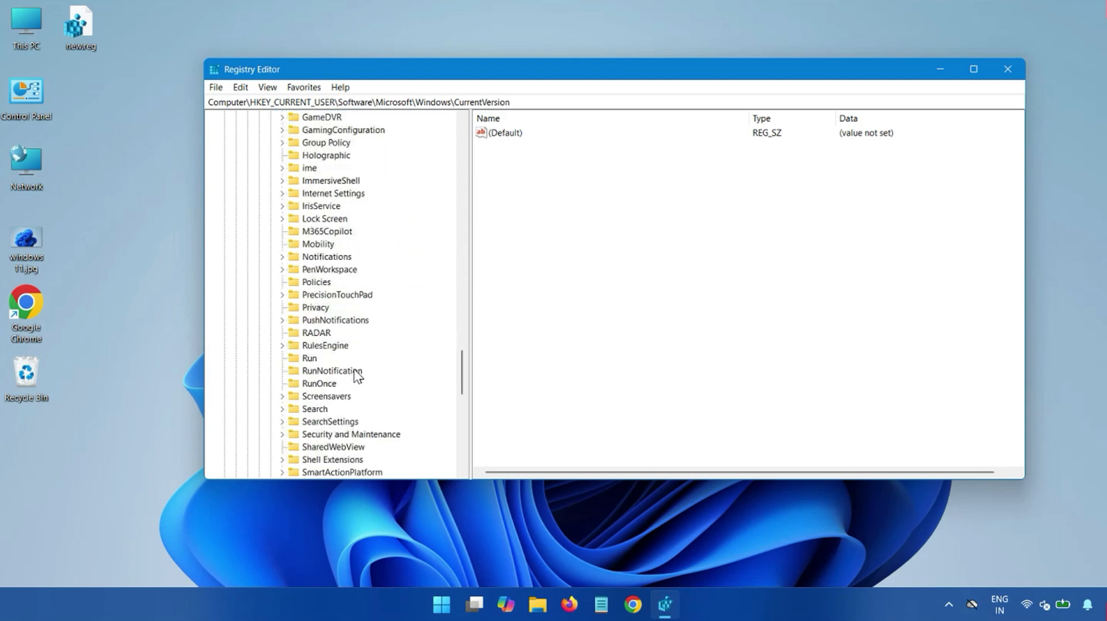
pyautogui.scroll(-8, 358, 376)
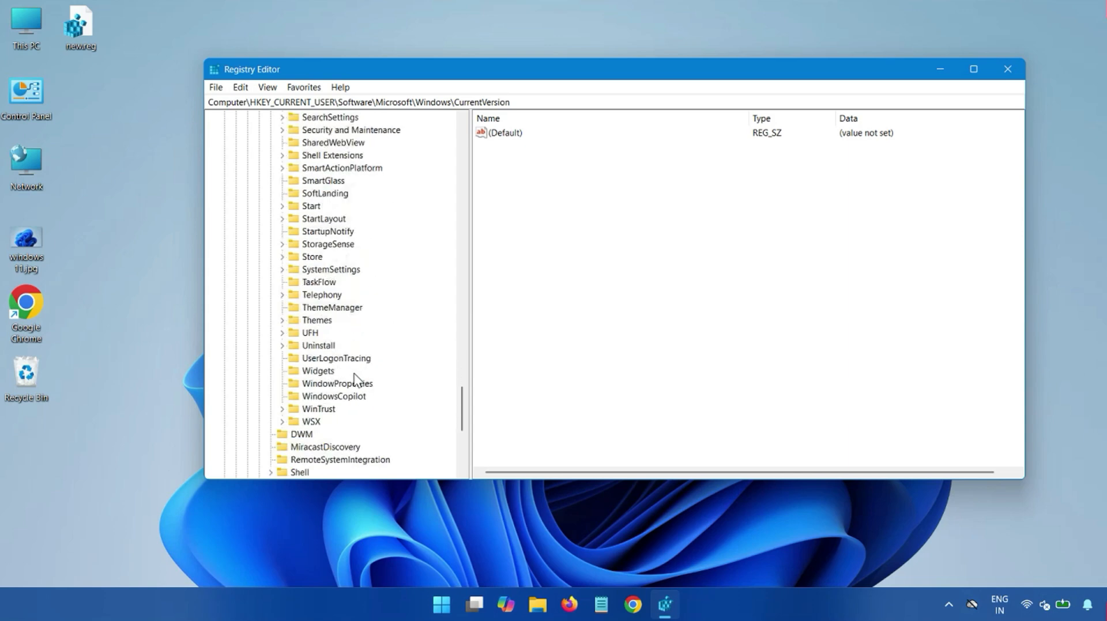
pyautogui.scroll(-1, 356, 381)
pyautogui.scroll(4, 355, 381)
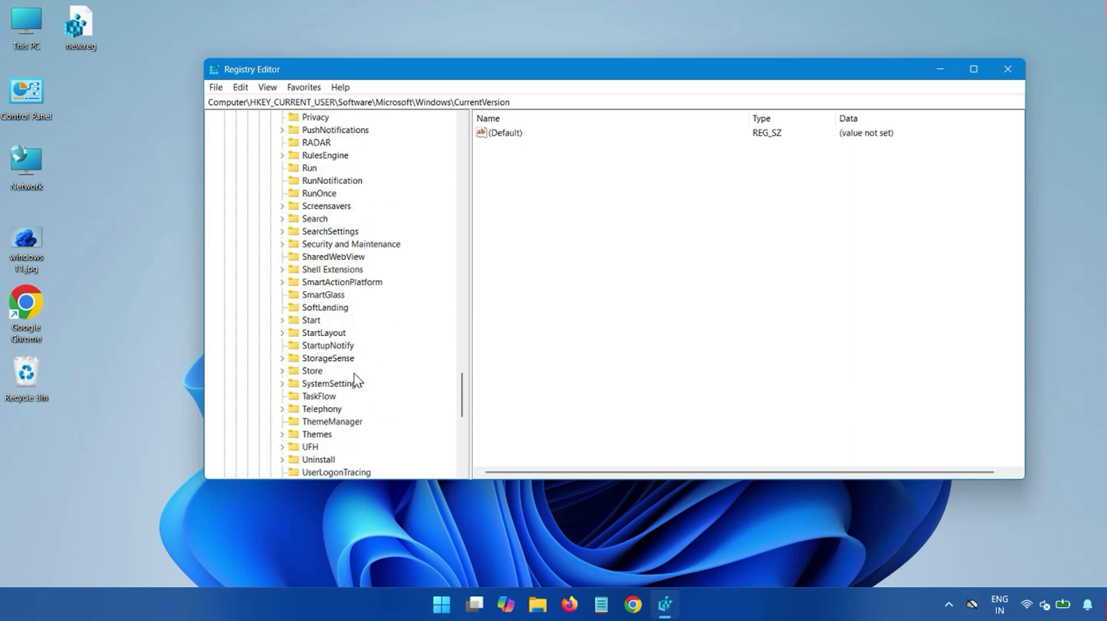
pyautogui.scroll(1, 357, 380)
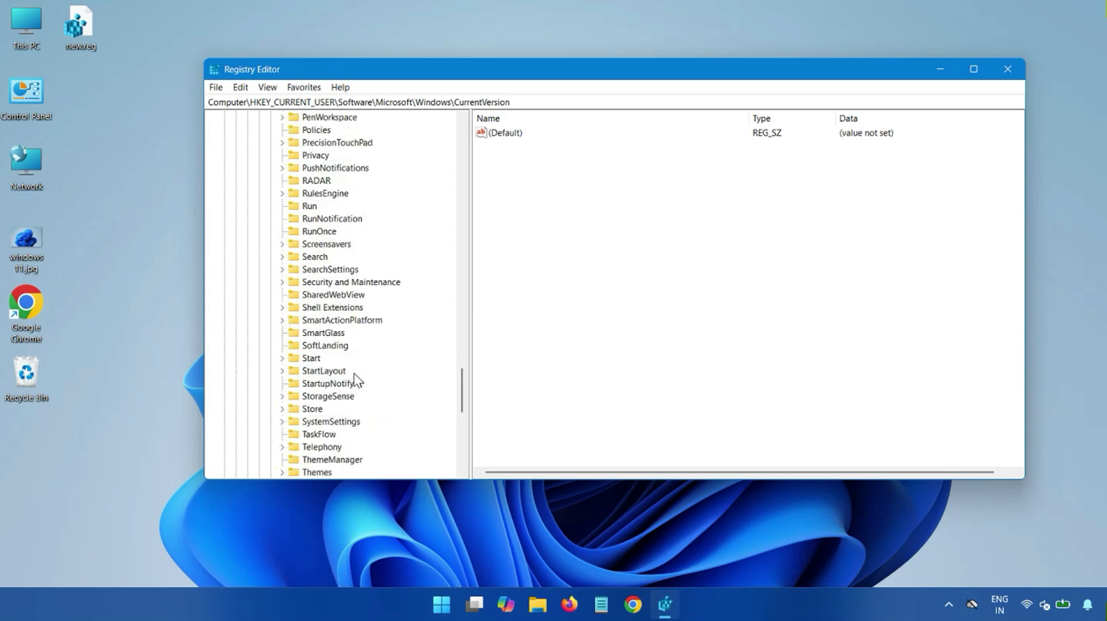
pyautogui.click(314, 131)
pyautogui.scroll(1, 375, 282)
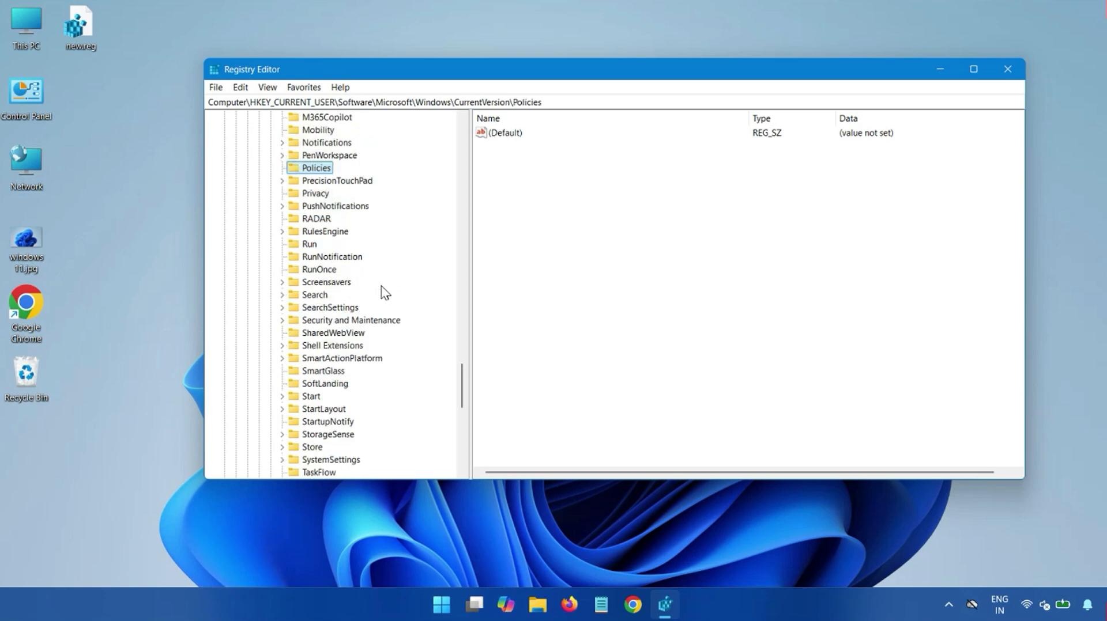
# Create a new key named Explorer under the Policies key
pyautogui.rightClick(301, 173)
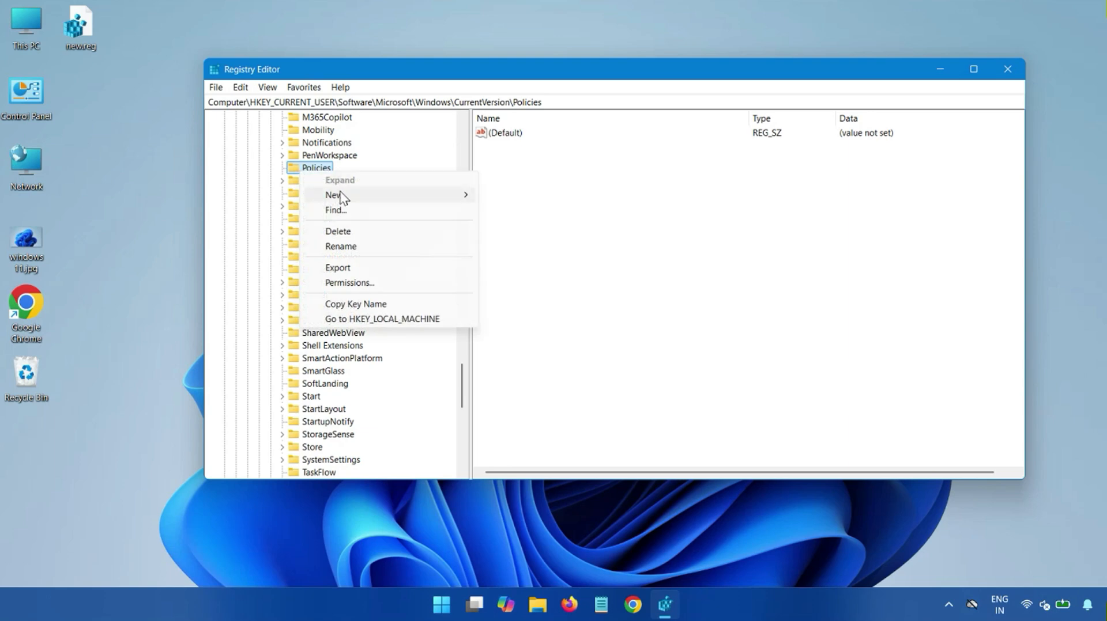
pyautogui.moveTo(434, 196)
pyautogui.click(520, 199)
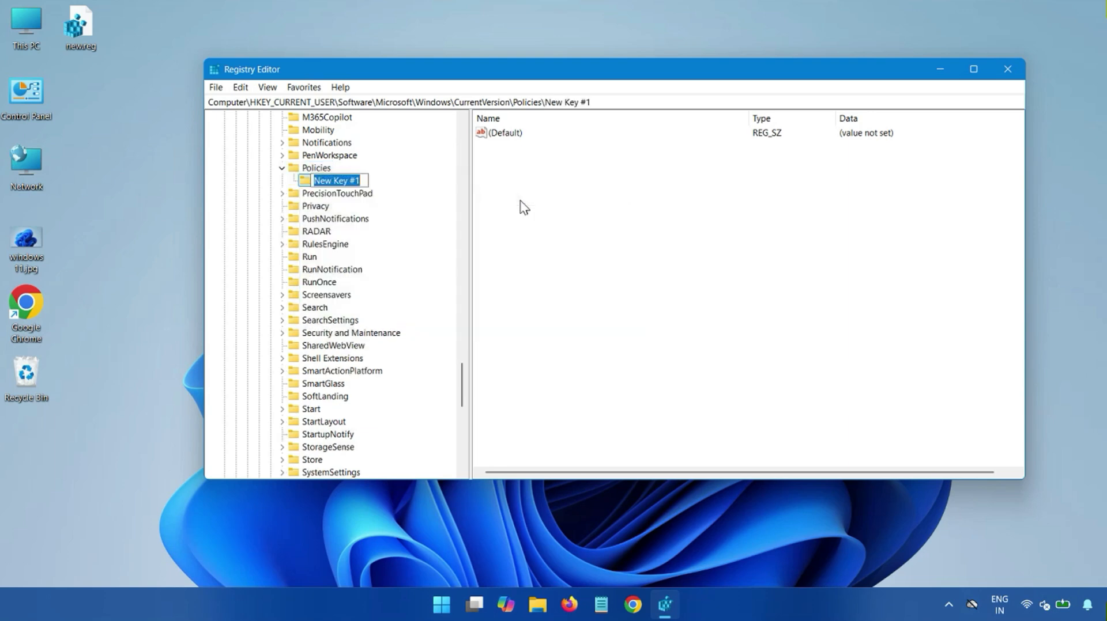
pyautogui.write('E')
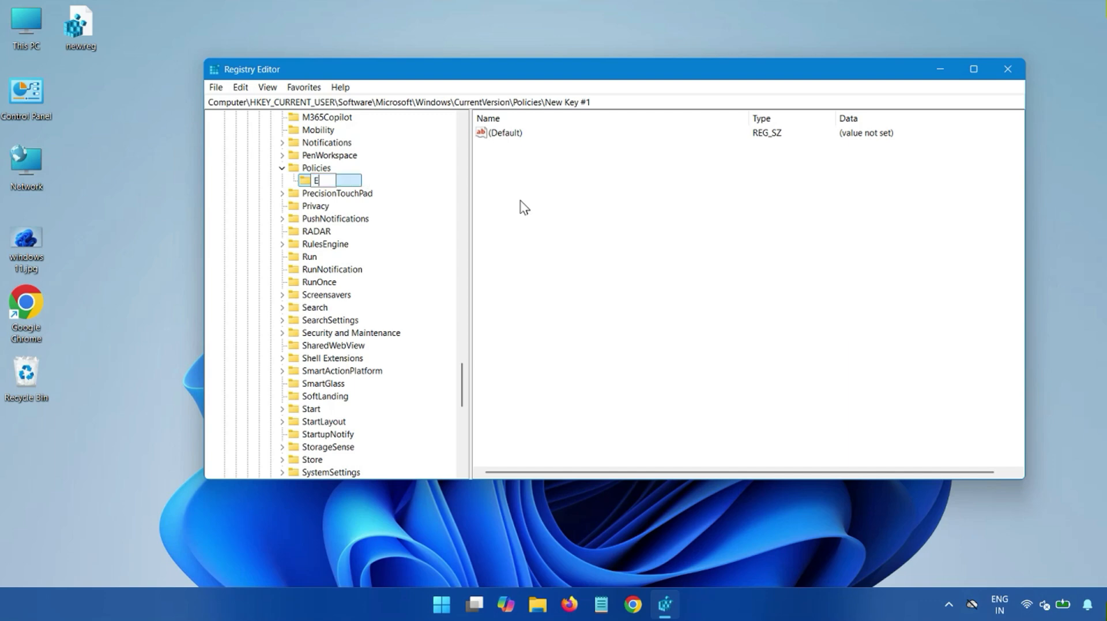
pyautogui.write('xplorer')
pyautogui.click(551, 262)
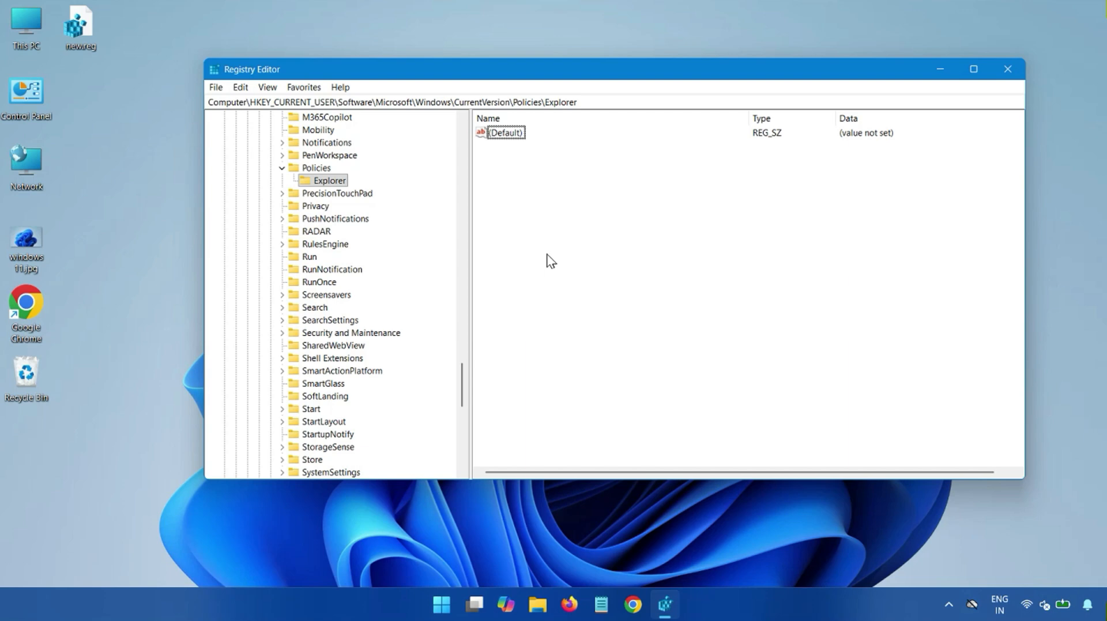
# Create a DWORD (32-bit) value named NoTrayItemsDisplay in the Explorer key
pyautogui.rightClick(330, 184)
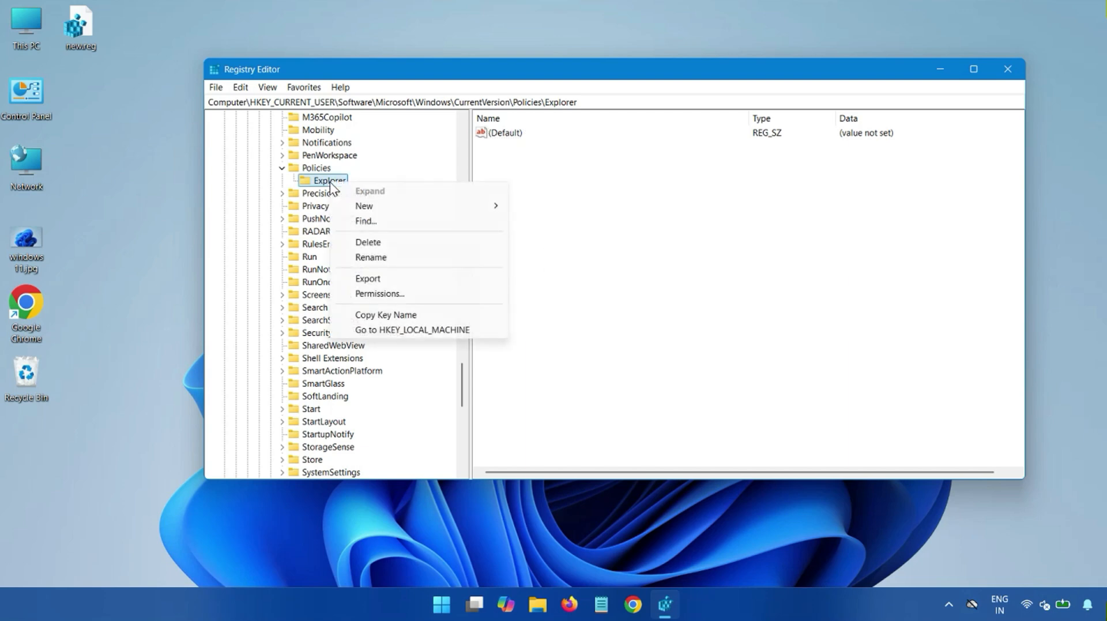
pyautogui.moveTo(408, 208)
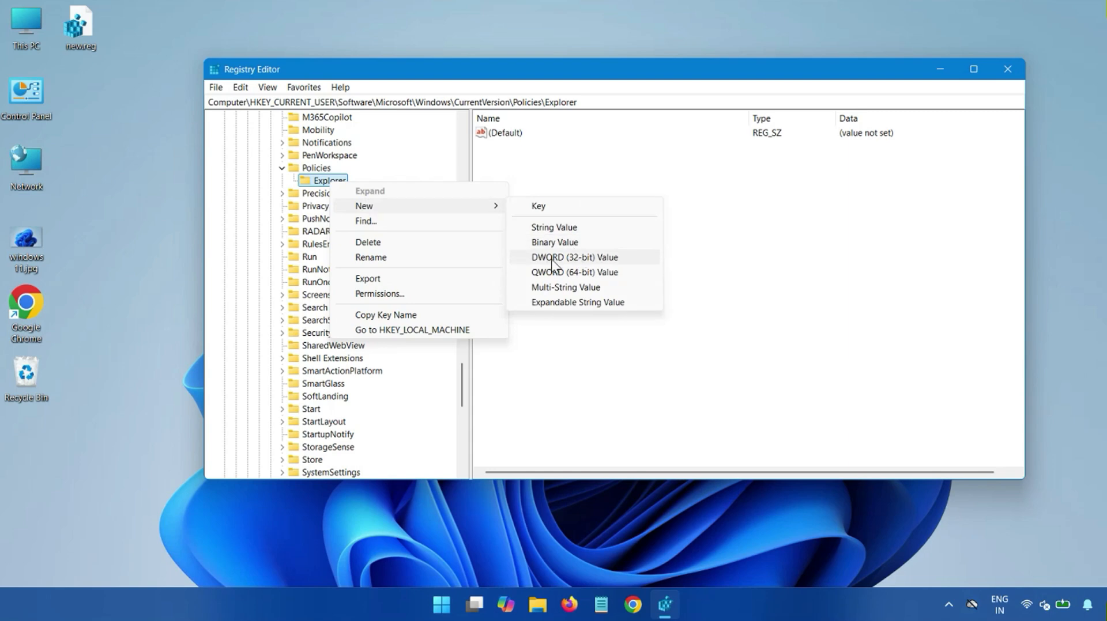
pyautogui.click(605, 261)
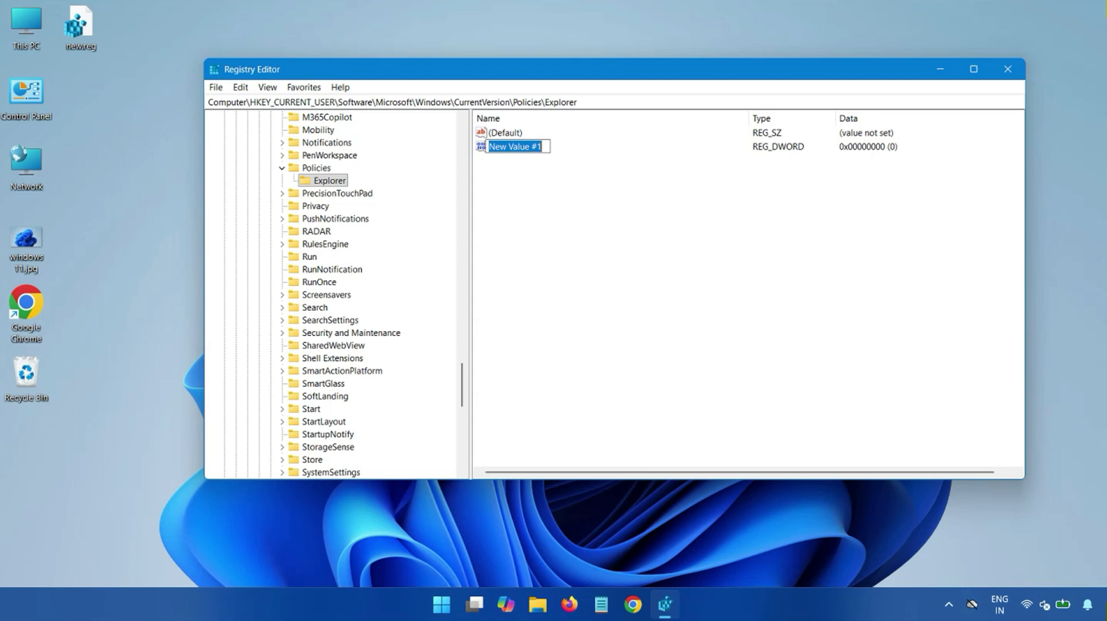
pyautogui.click(517, 146)
pyautogui.hotkey('ctrl', 'a')
pyautogui.write('NoTrayItemsDisplay')
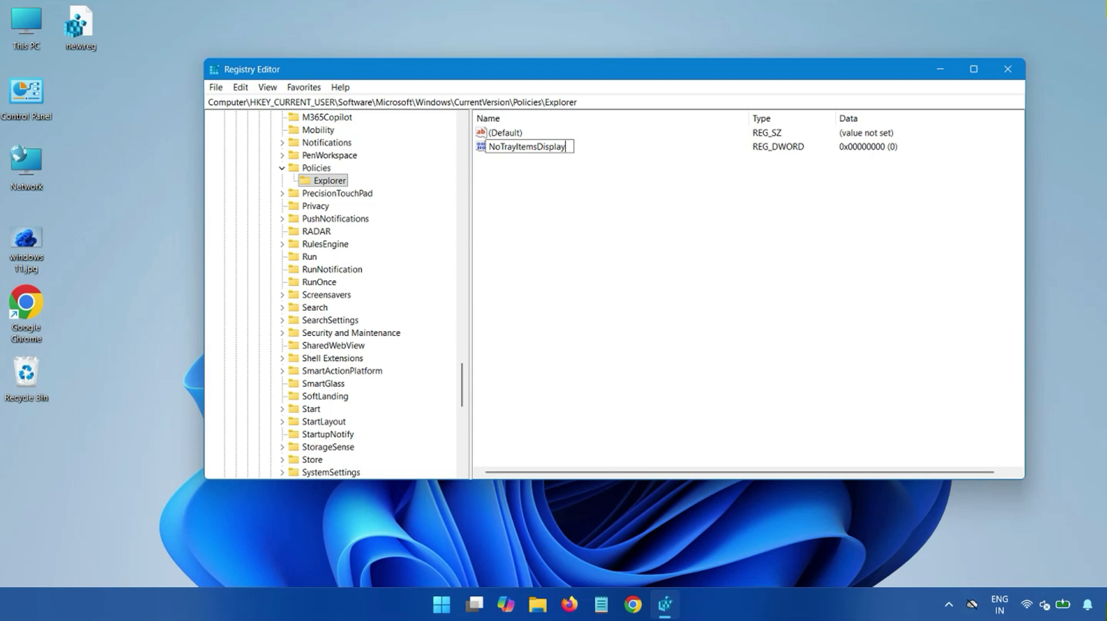
pyautogui.press('Return')
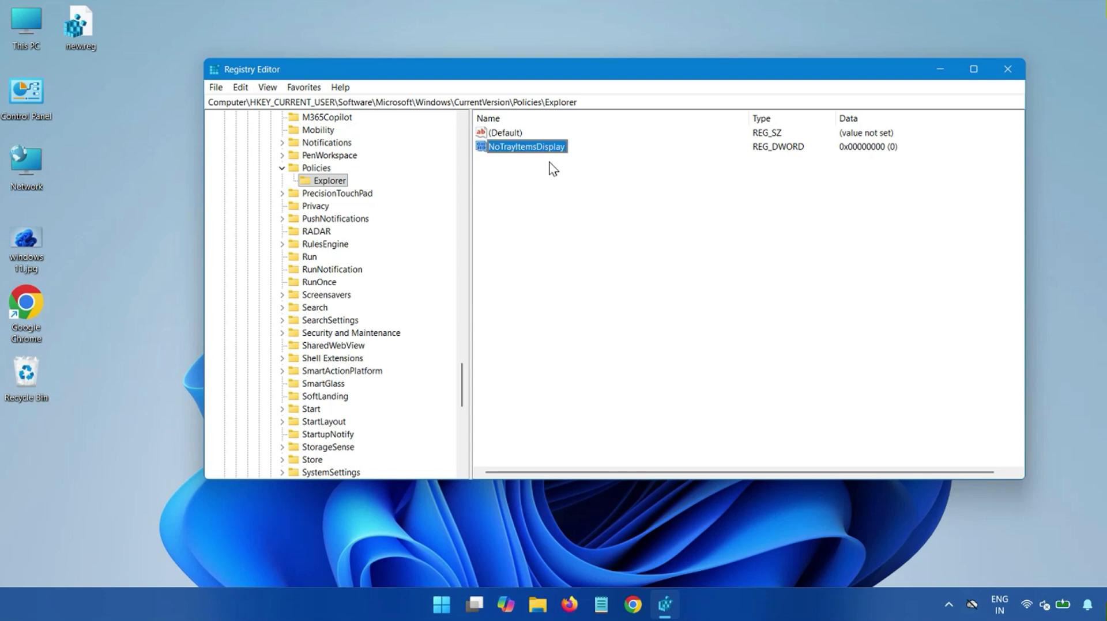
# Set the value data of NoTrayItemsDisplay to 1
pyautogui.doubleClick(545, 148)
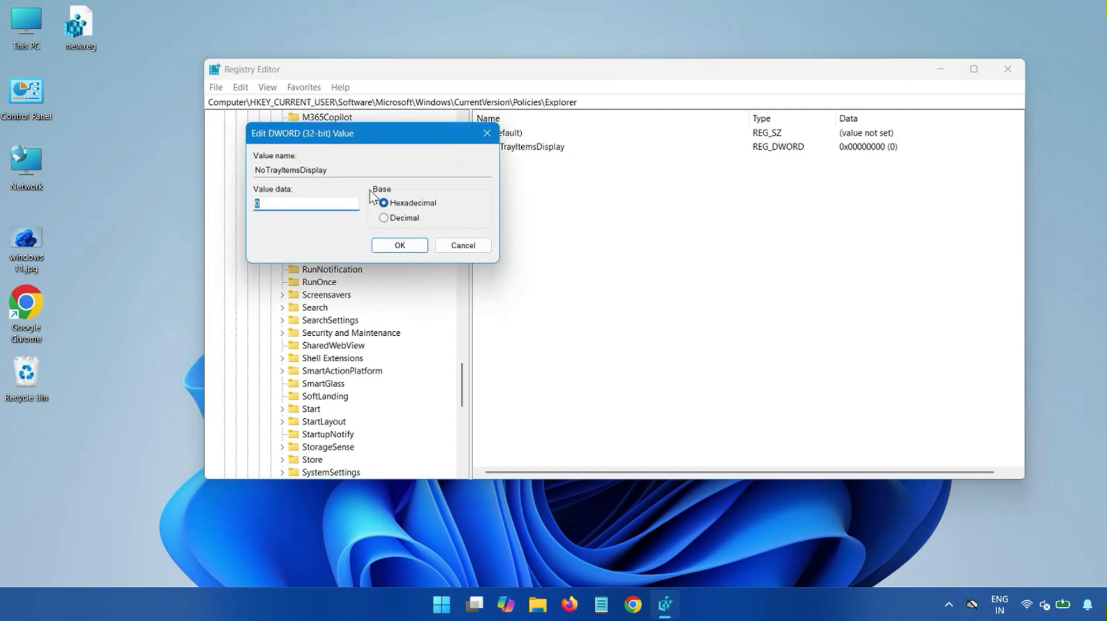
pyautogui.write('1')
pyautogui.click(399, 247)
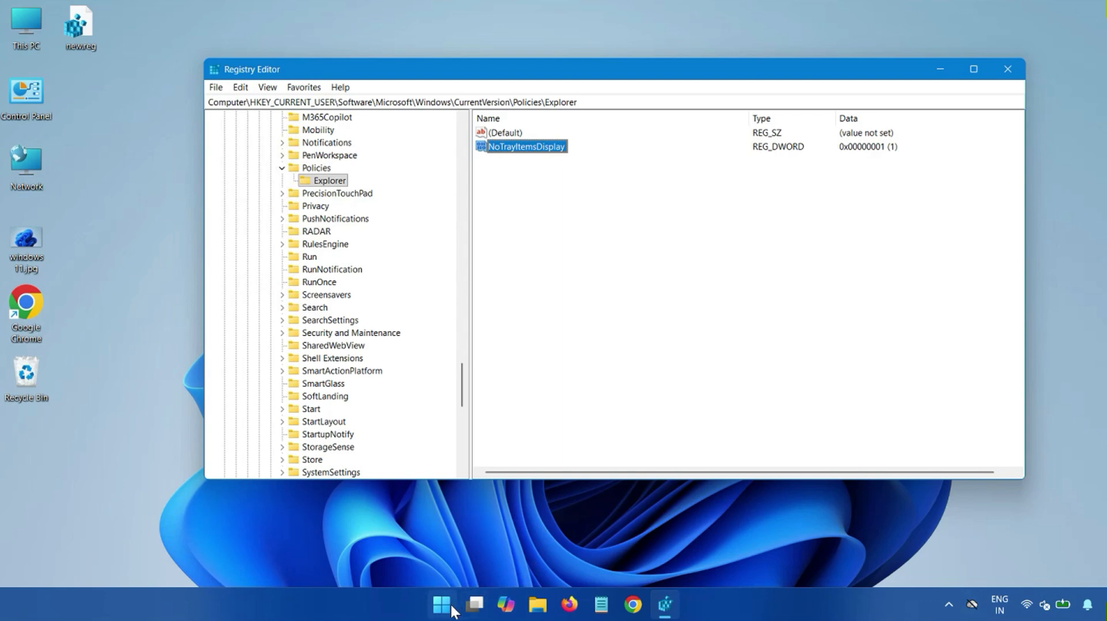
# Set the value data of NoTrayItemsDisplay to 0
pyautogui.doubleClick(535, 150)
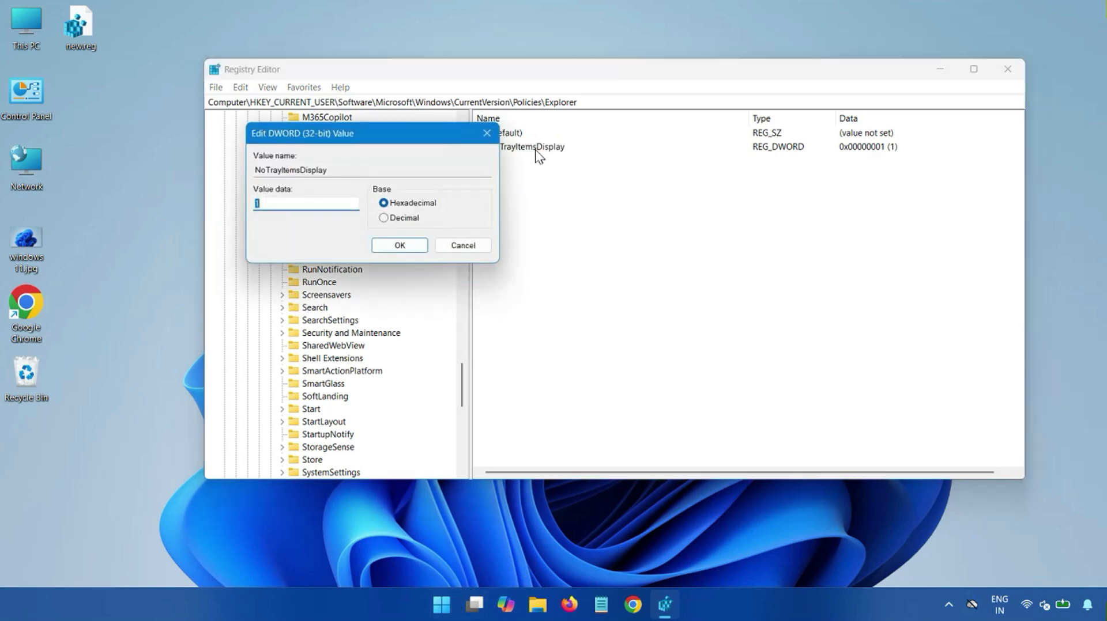
pyautogui.write('1')
pyautogui.press('BackSpace')
pyautogui.write('0')
pyautogui.click(411, 250)
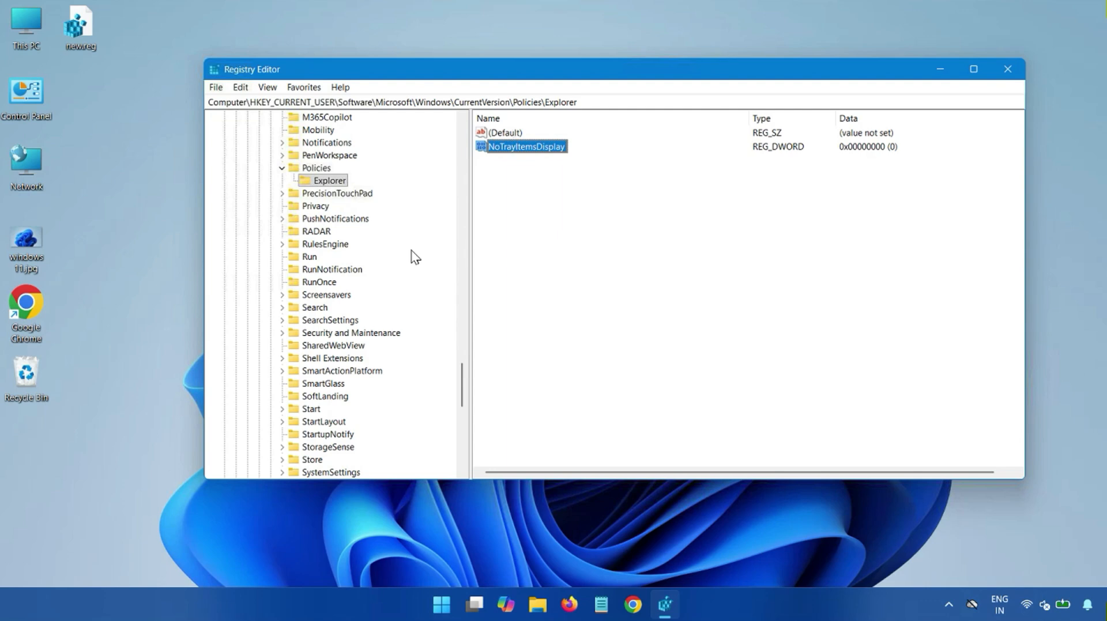